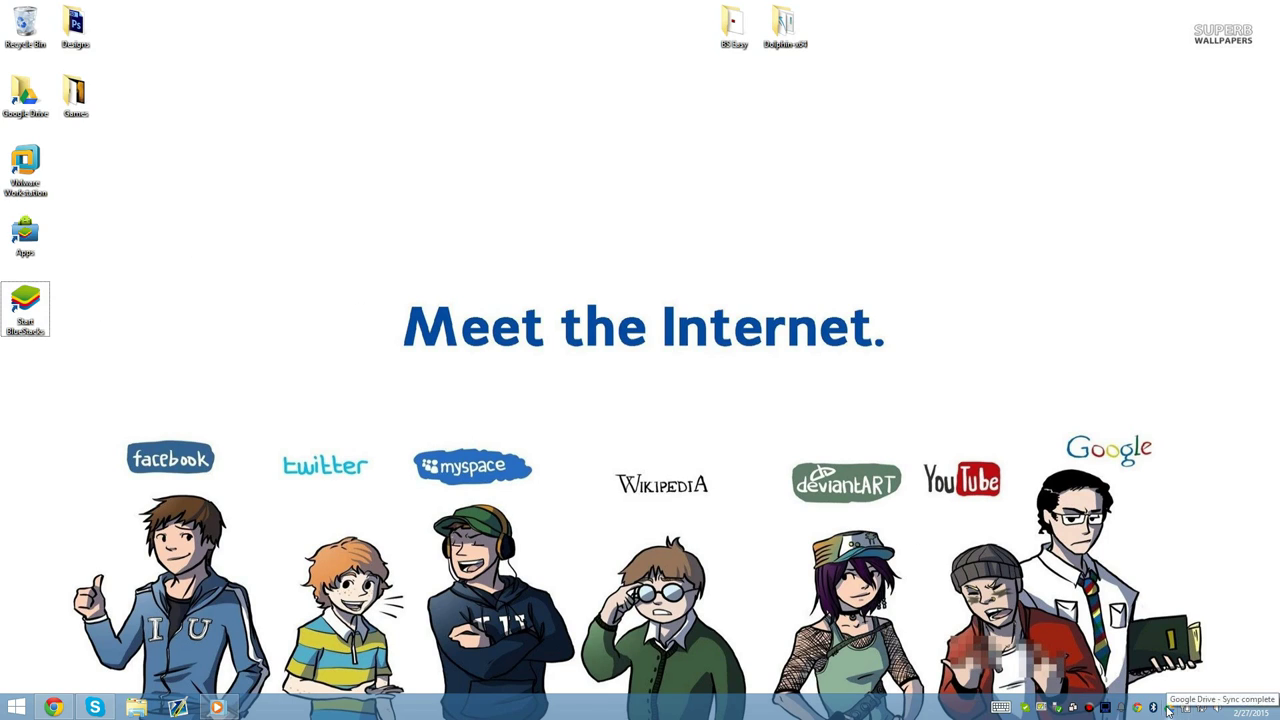
- Launch BlueStacks App Player from its desktop icon and shift the window down and right
click(25, 313)
double_click(25, 313)
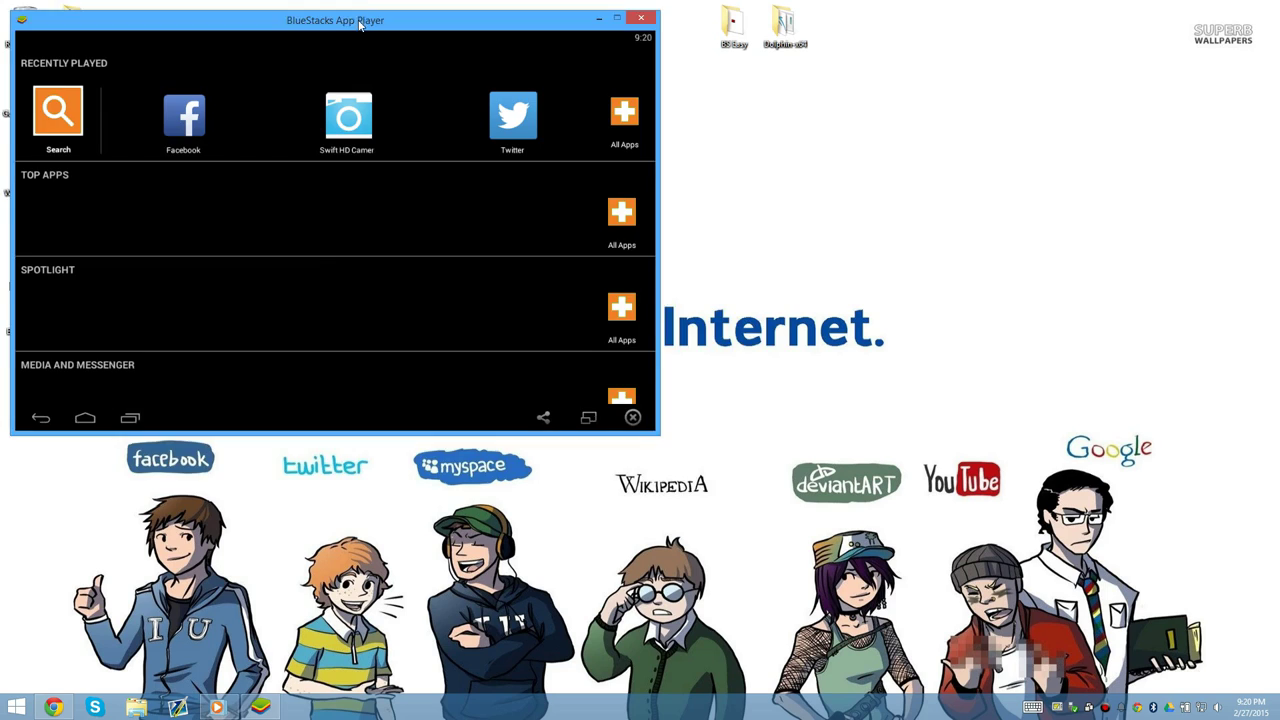
drag(361, 26, 498, 80)
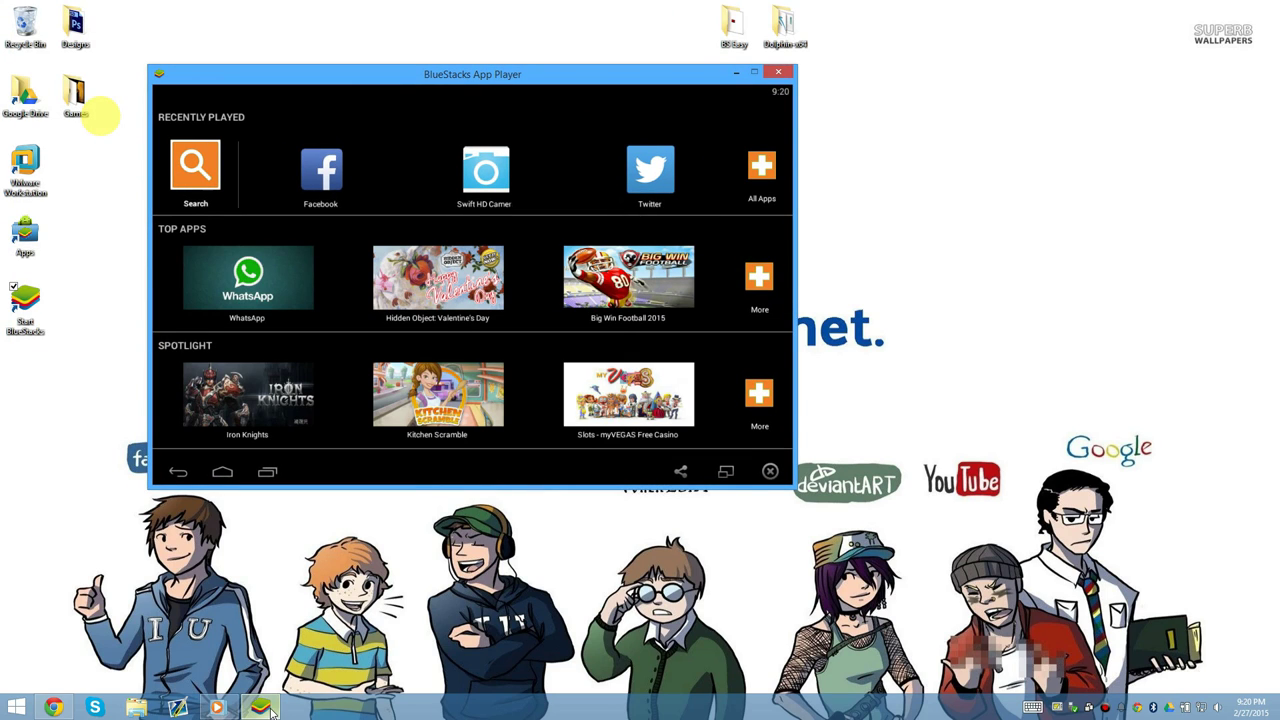
- Bring up the taskbar menu to reach Task Manager
mouse_move(271, 710)
click(567, 611)
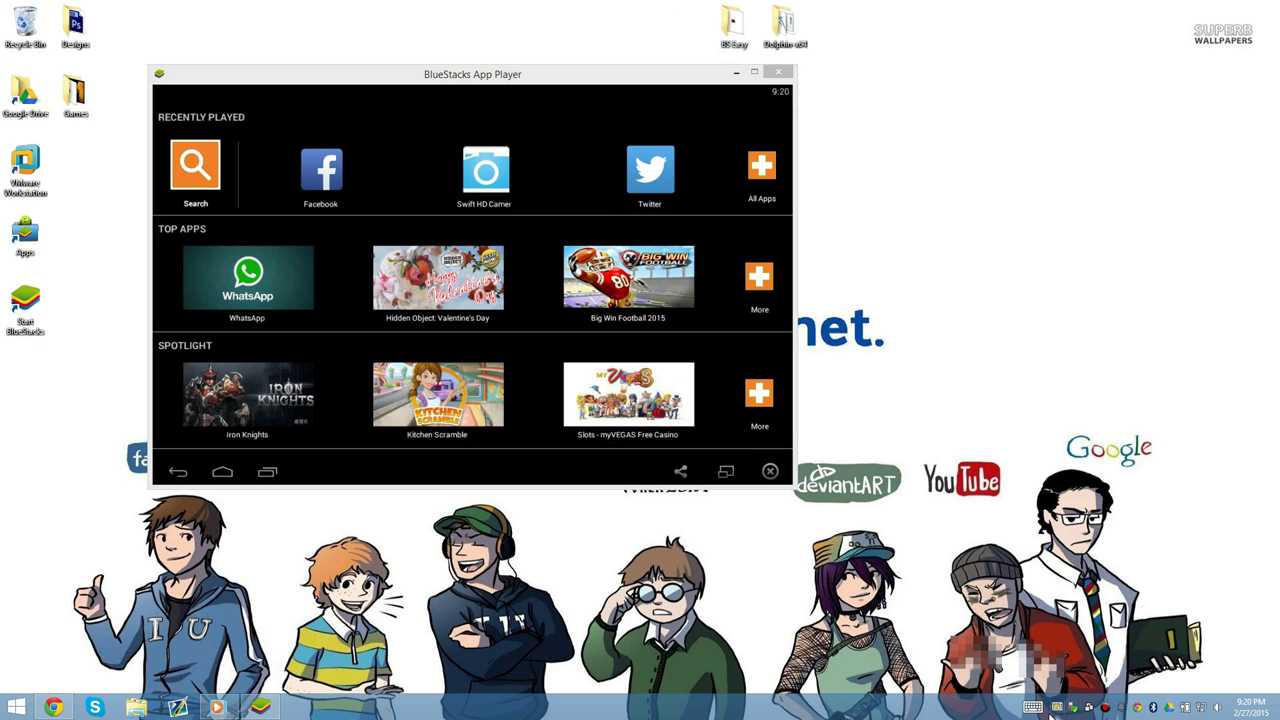
right_click(932, 714)
- In Task Manager, go to the details of the BlueStacks Frontend process
click(990, 663)
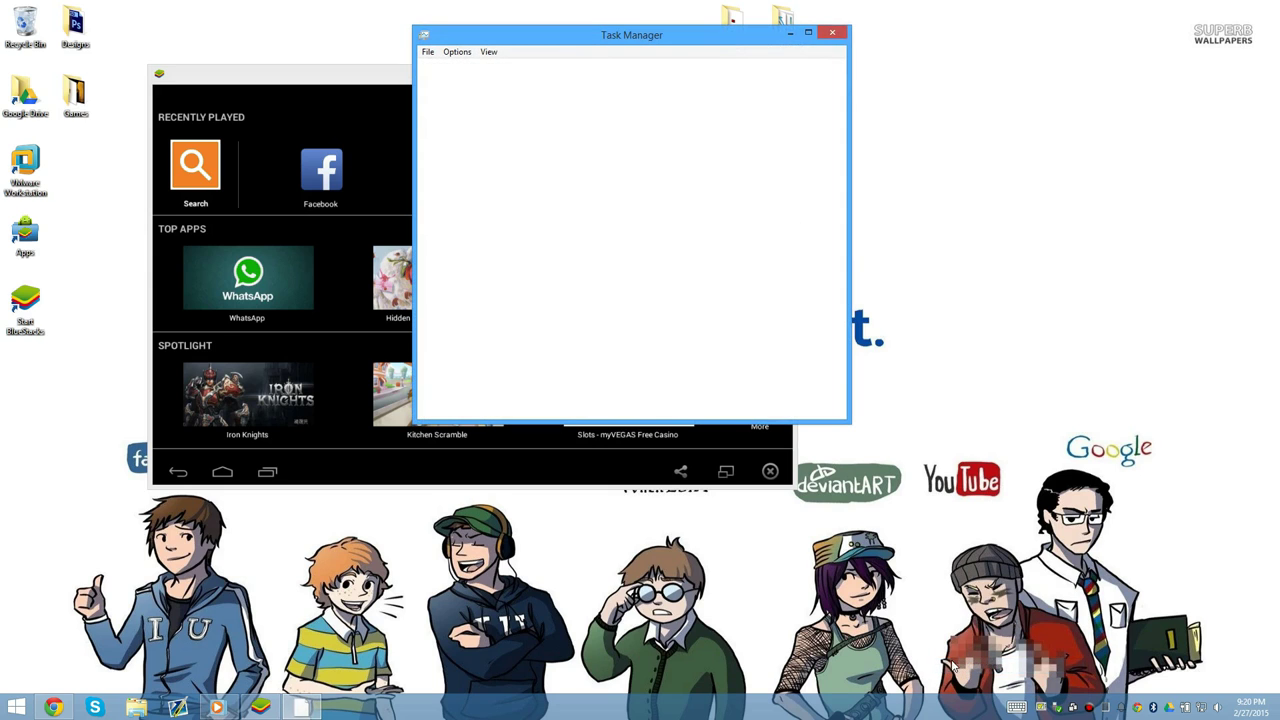
right_click(500, 150)
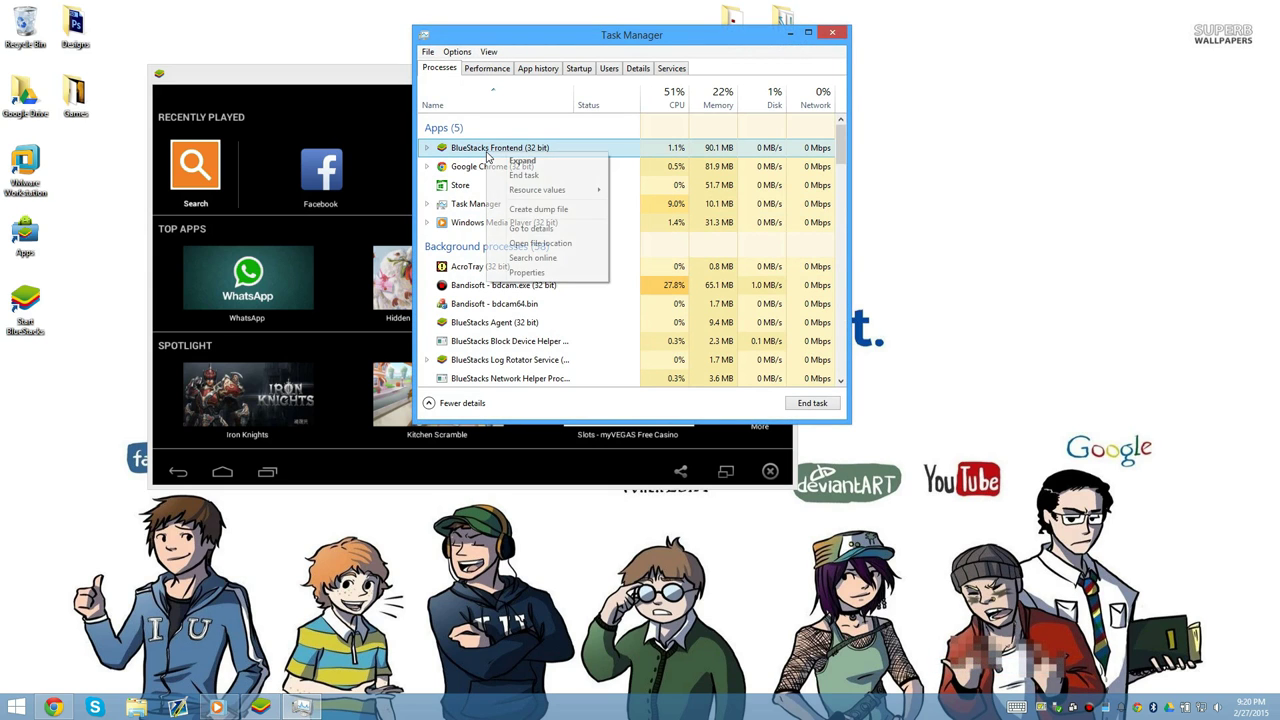
click(516, 229)
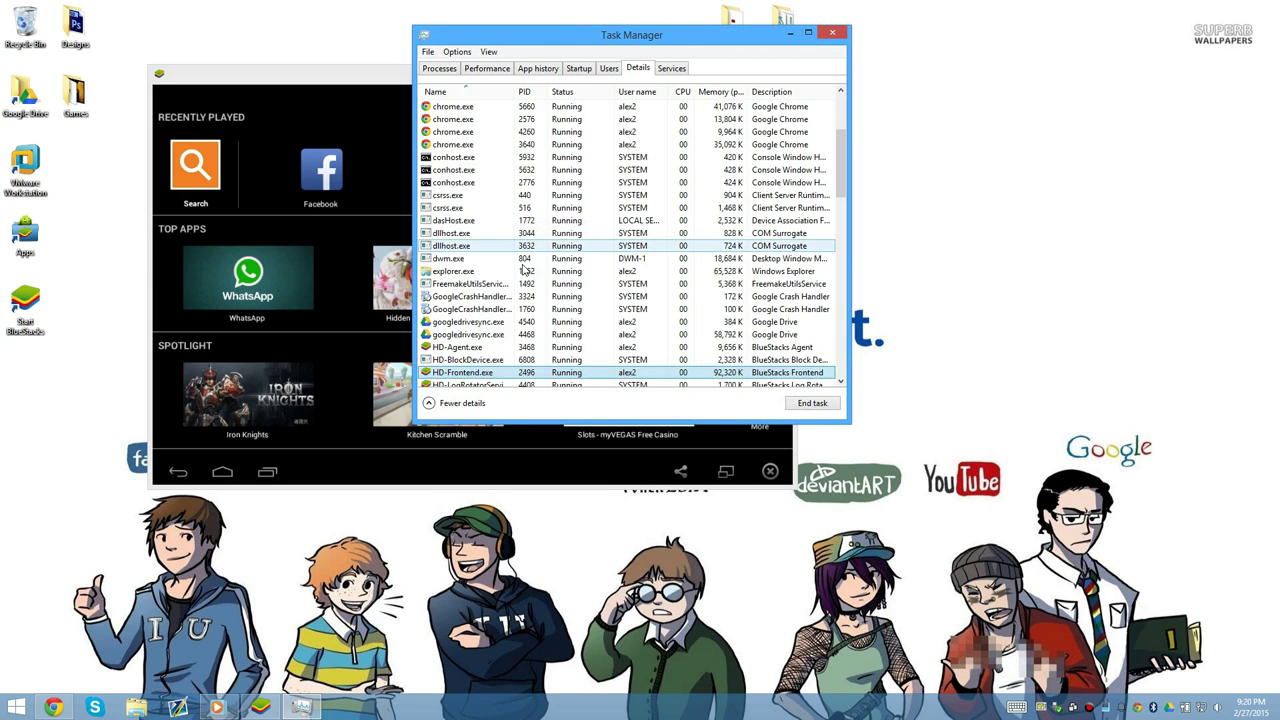
- Confirm HD-Frontend.exe's file version is 0.9.14.4604, then close Task Manager
right_click(491, 372)
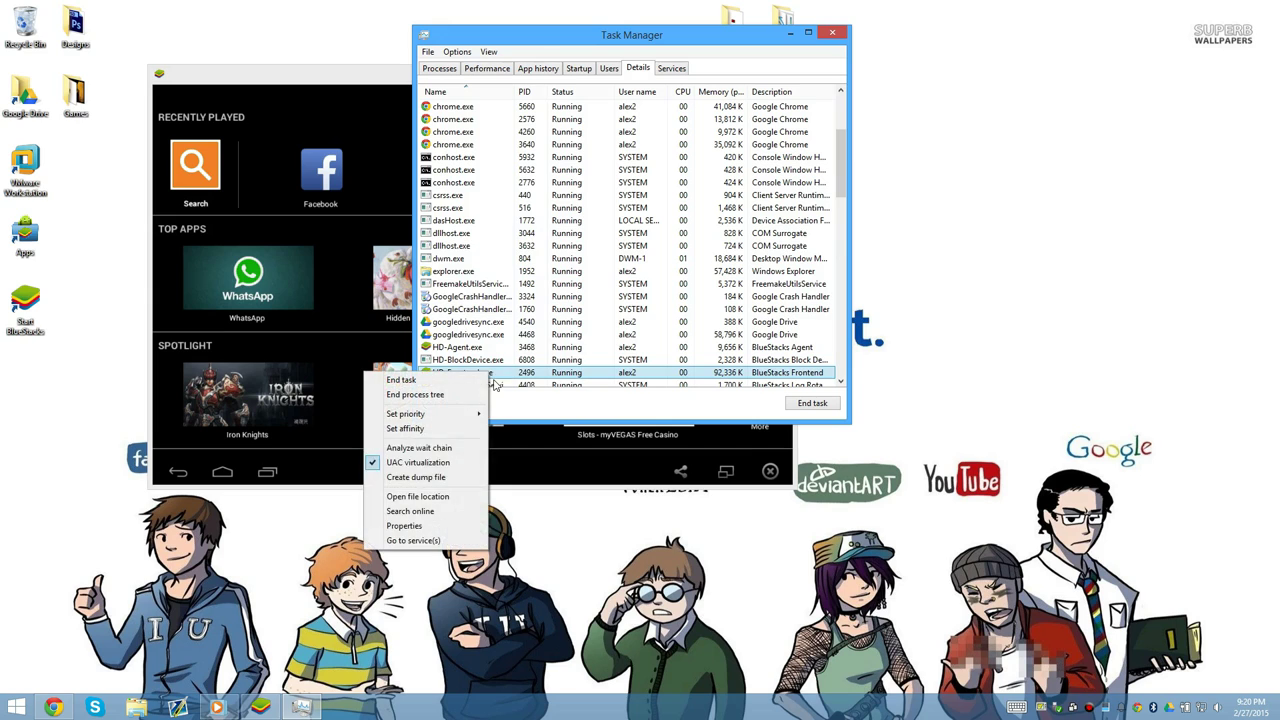
click(413, 527)
click(612, 380)
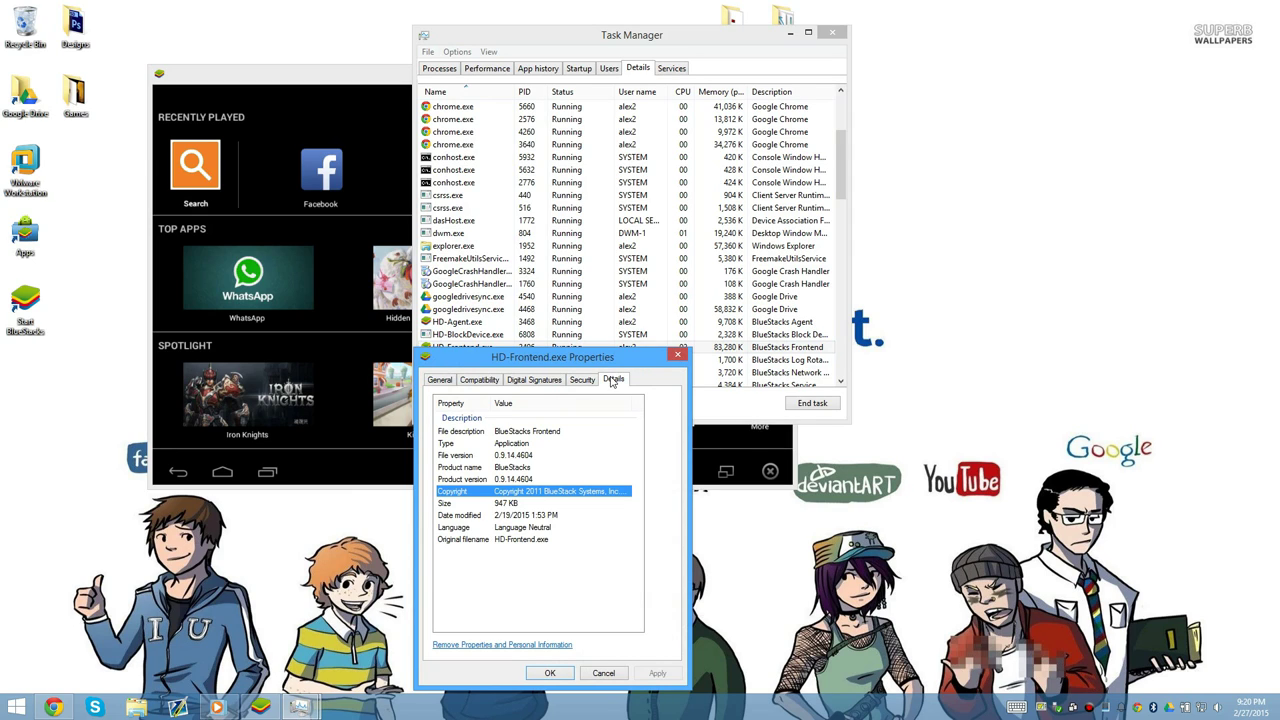
click(519, 457)
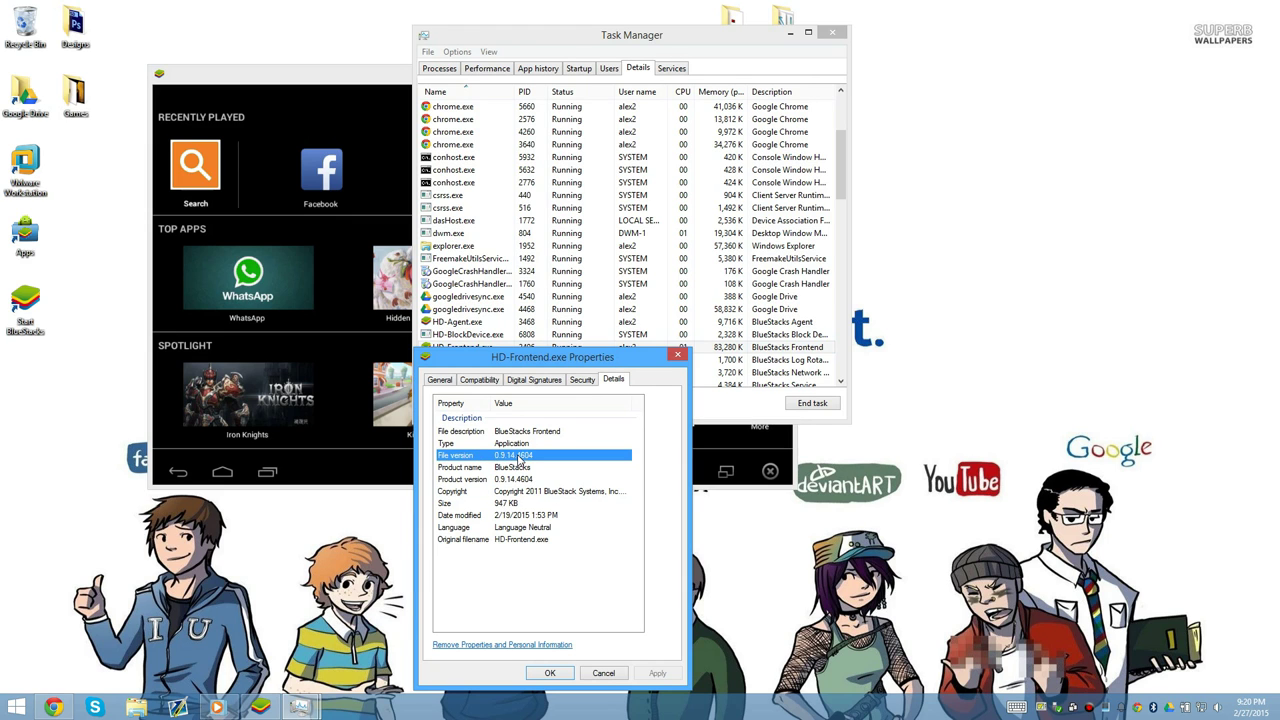
click(558, 669)
click(831, 34)
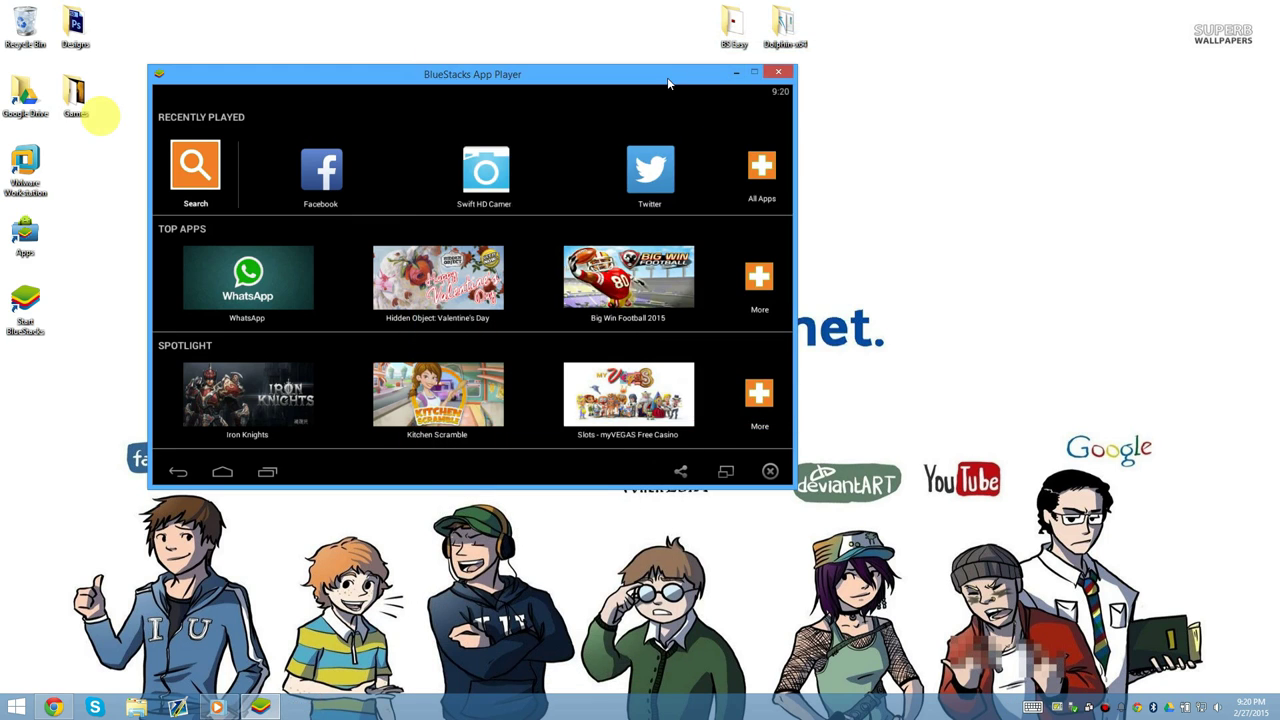
- Center the BlueStacks window, open the BS Easy desktop folder and run BlueStacks Easy
drag(667, 77, 823, 137)
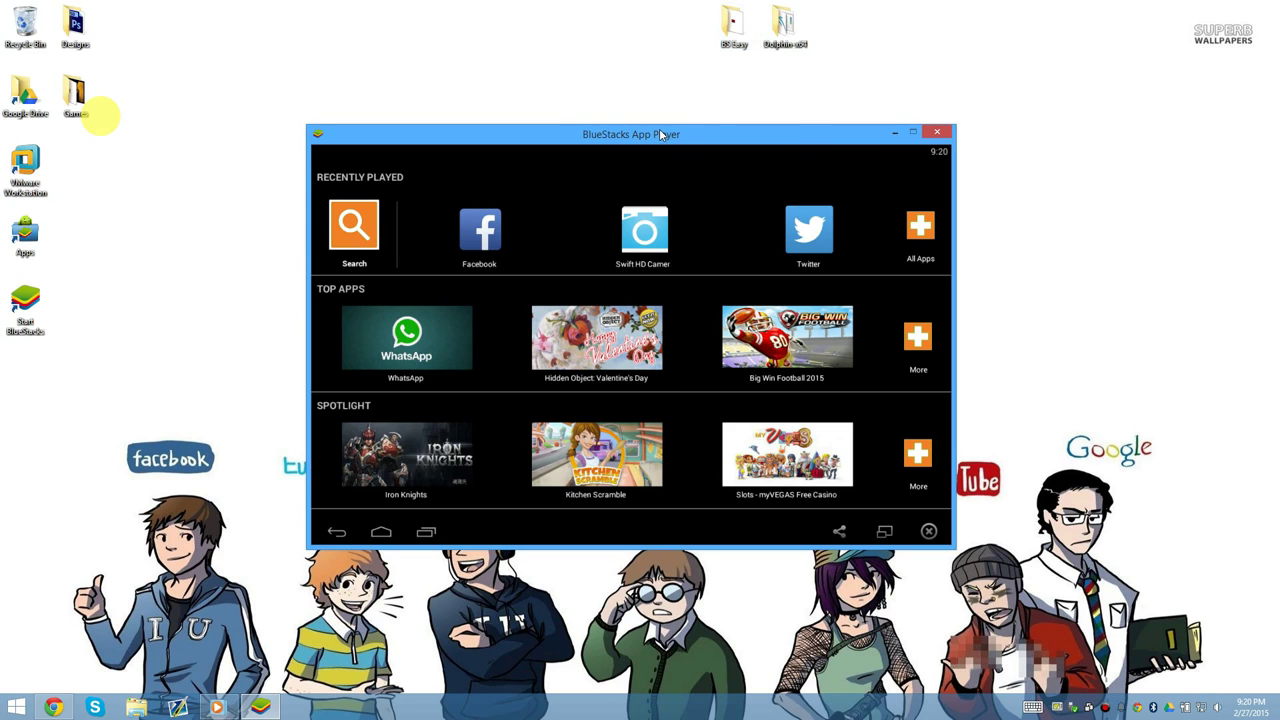
double_click(727, 44)
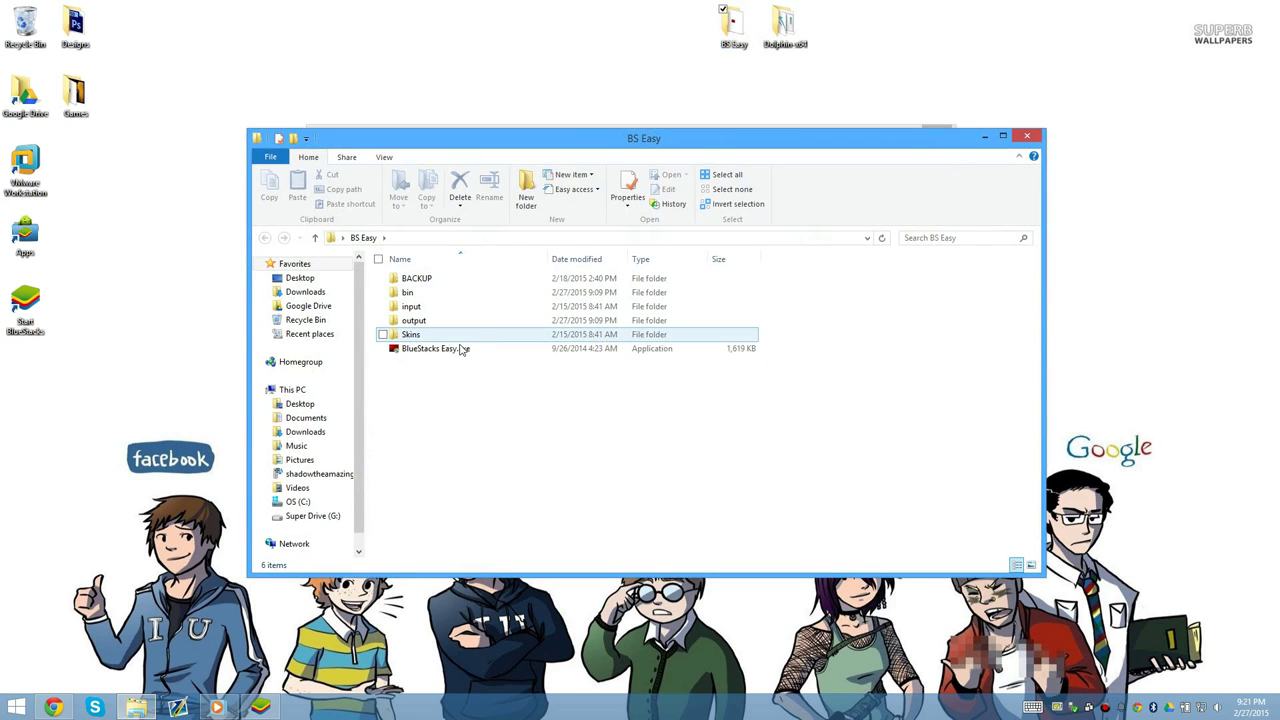
click(430, 348)
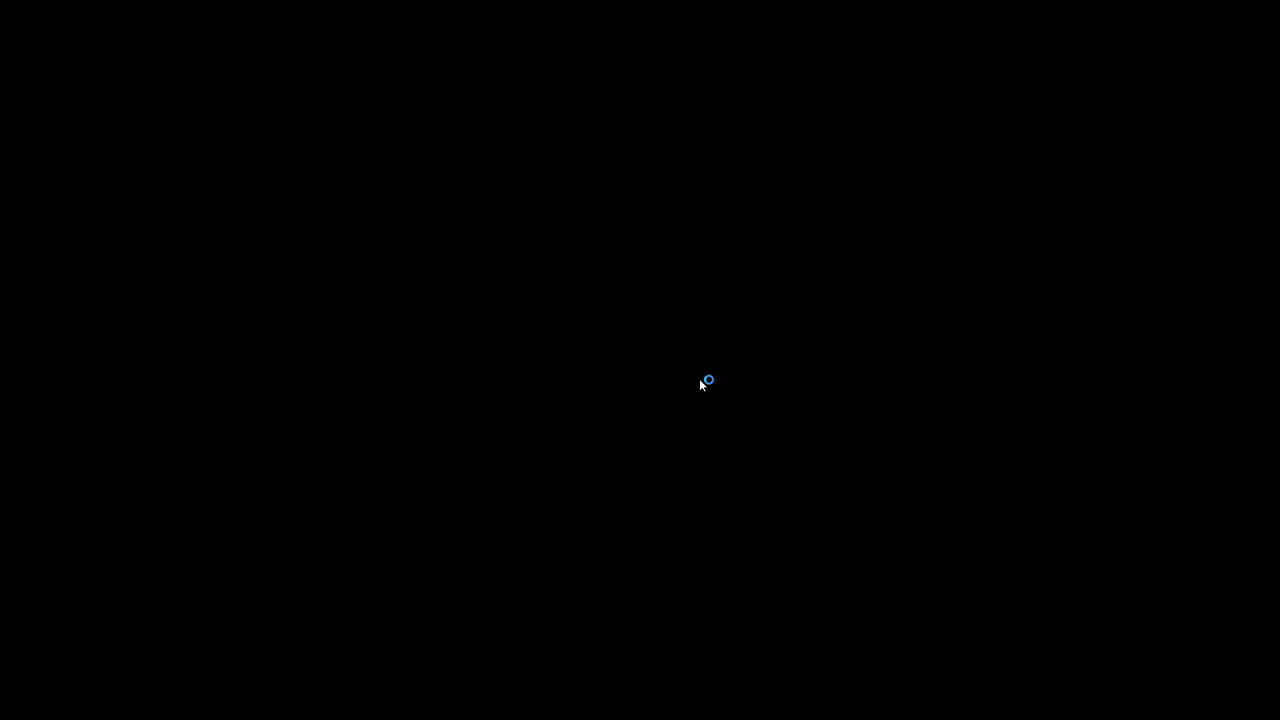
click(704, 380)
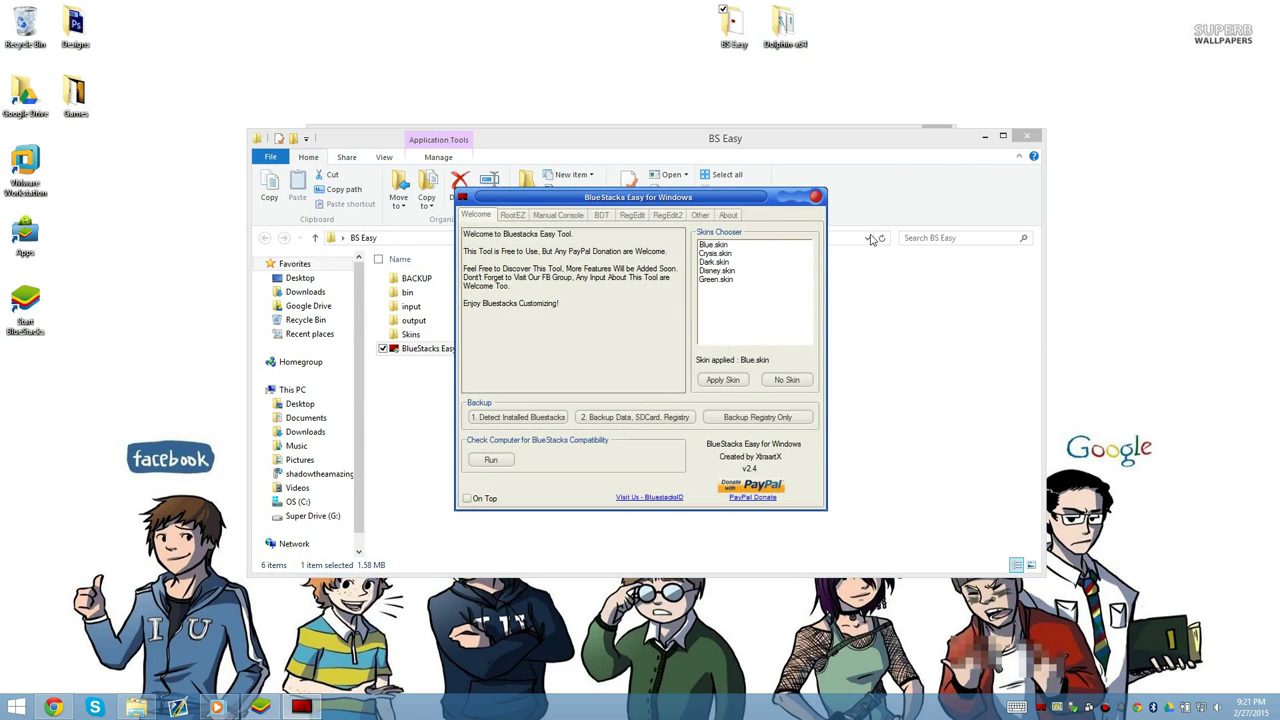
- Close the BS Easy folder, move the tool to the top right and enable On Top
click(1027, 135)
drag(680, 188, 1042, 95)
click(845, 406)
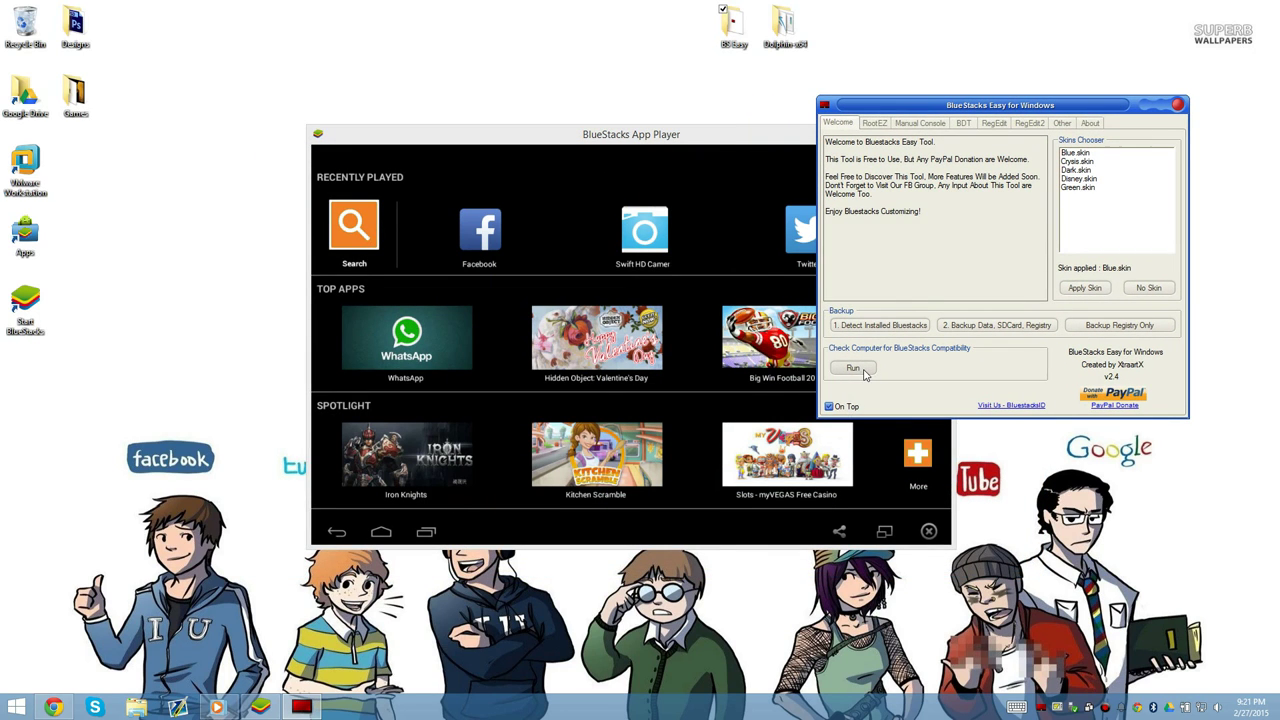
- Run the compatibility check and review the RAM and OpenGL requirement notes
click(855, 368)
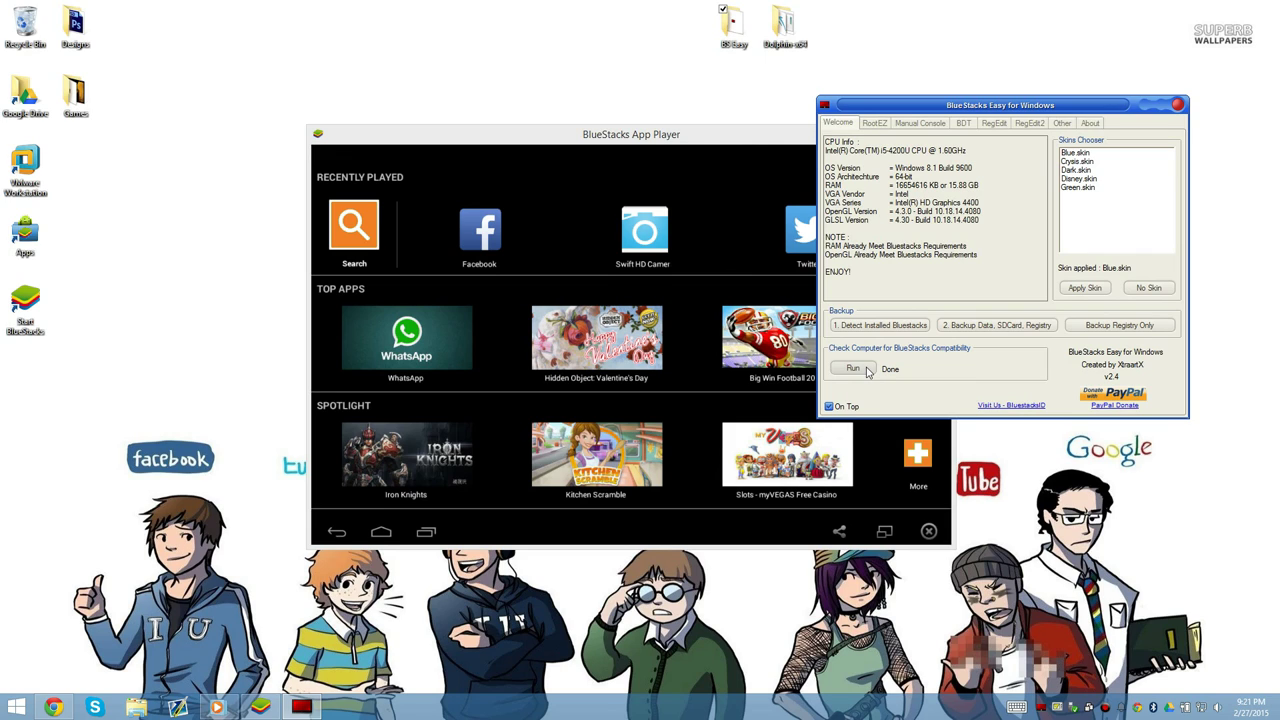
drag(978, 255, 826, 170)
click(850, 237)
- On RootEZ, auto-detect Root.fs, pick 0.9 (KitKat), Rooting, Method 2, and proceed
click(875, 123)
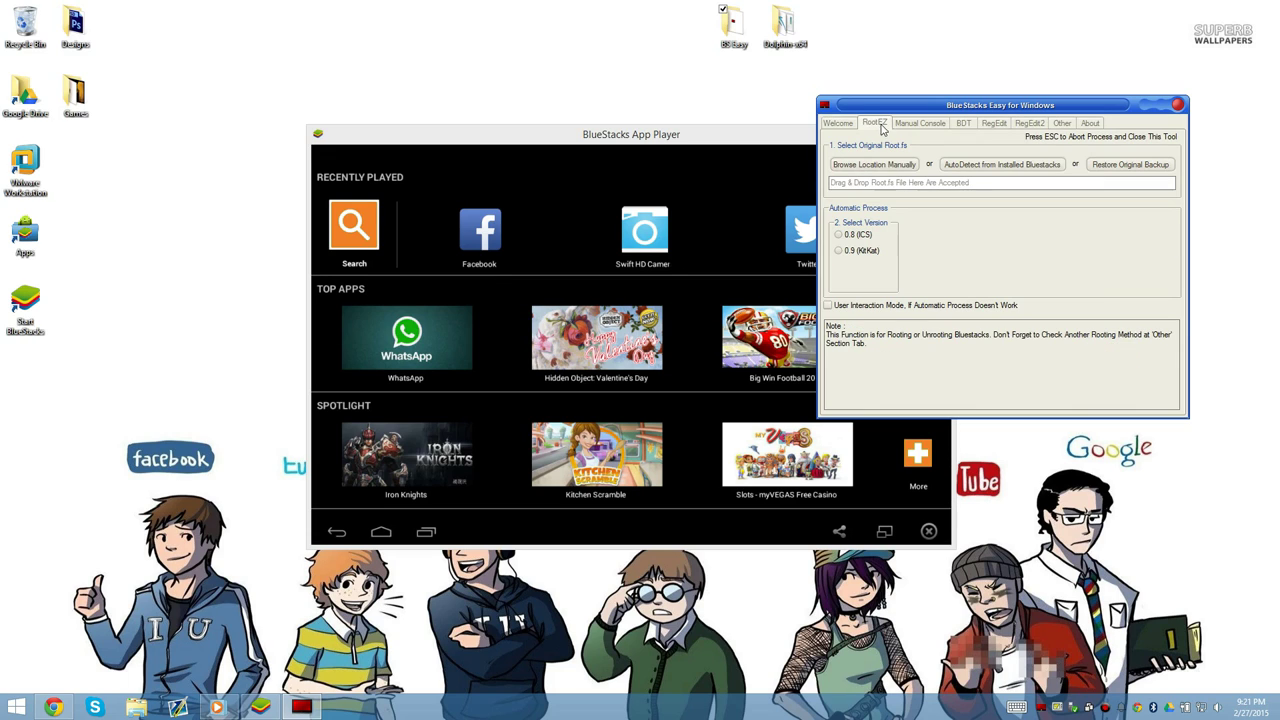
click(990, 166)
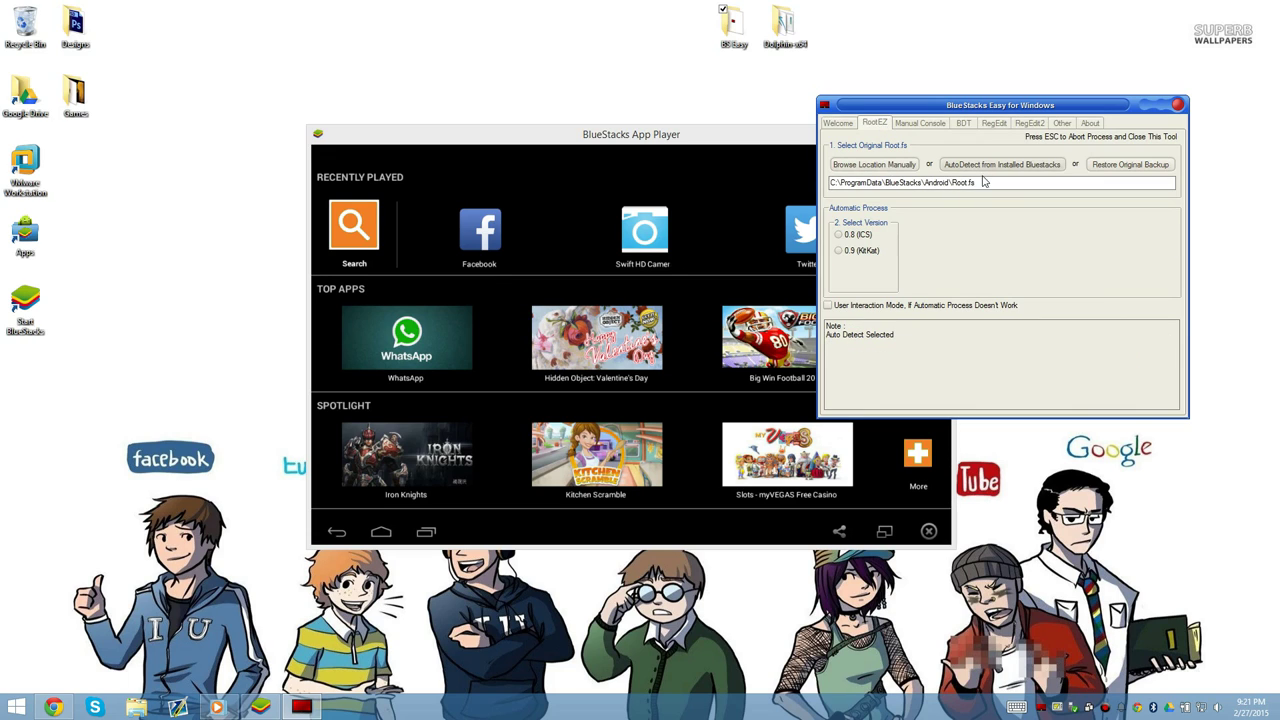
click(856, 254)
click(935, 235)
click(1010, 267)
click(1012, 251)
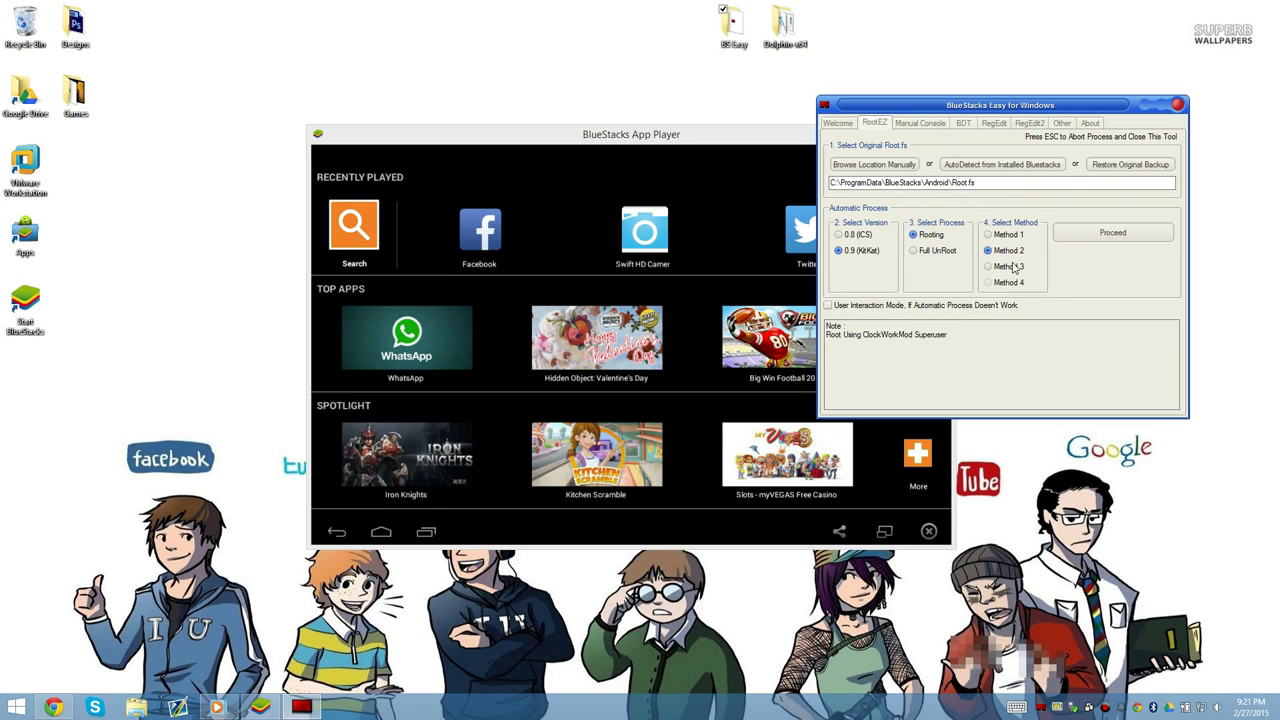
click(1012, 266)
click(1008, 252)
click(1080, 236)
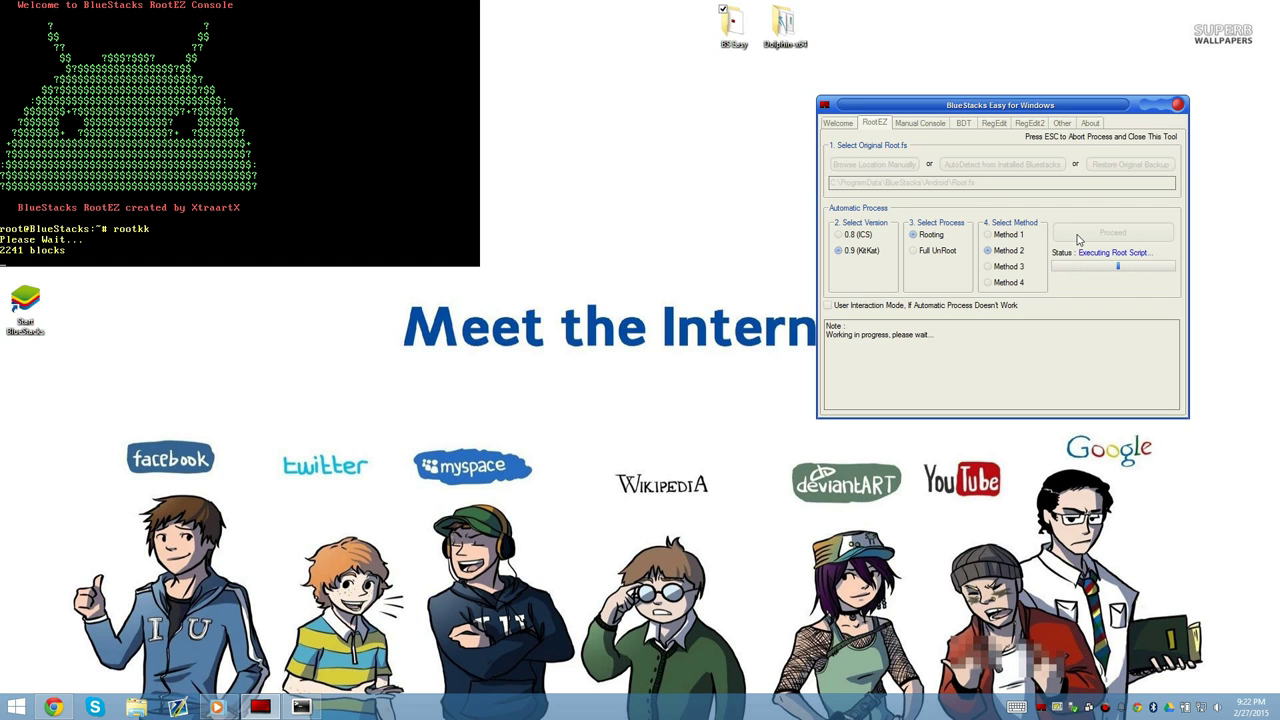
- Browse File Explorer to C:\ProgramData\BlueStacks\Android
click(137, 707)
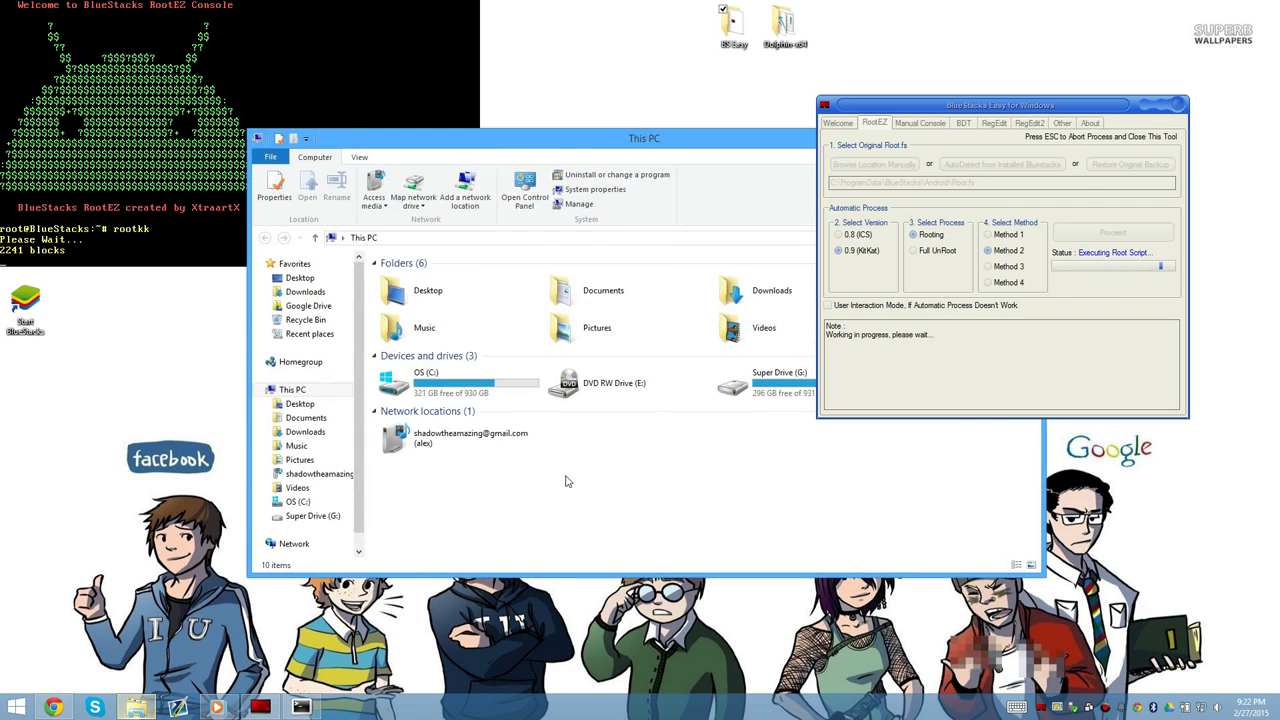
double_click(466, 388)
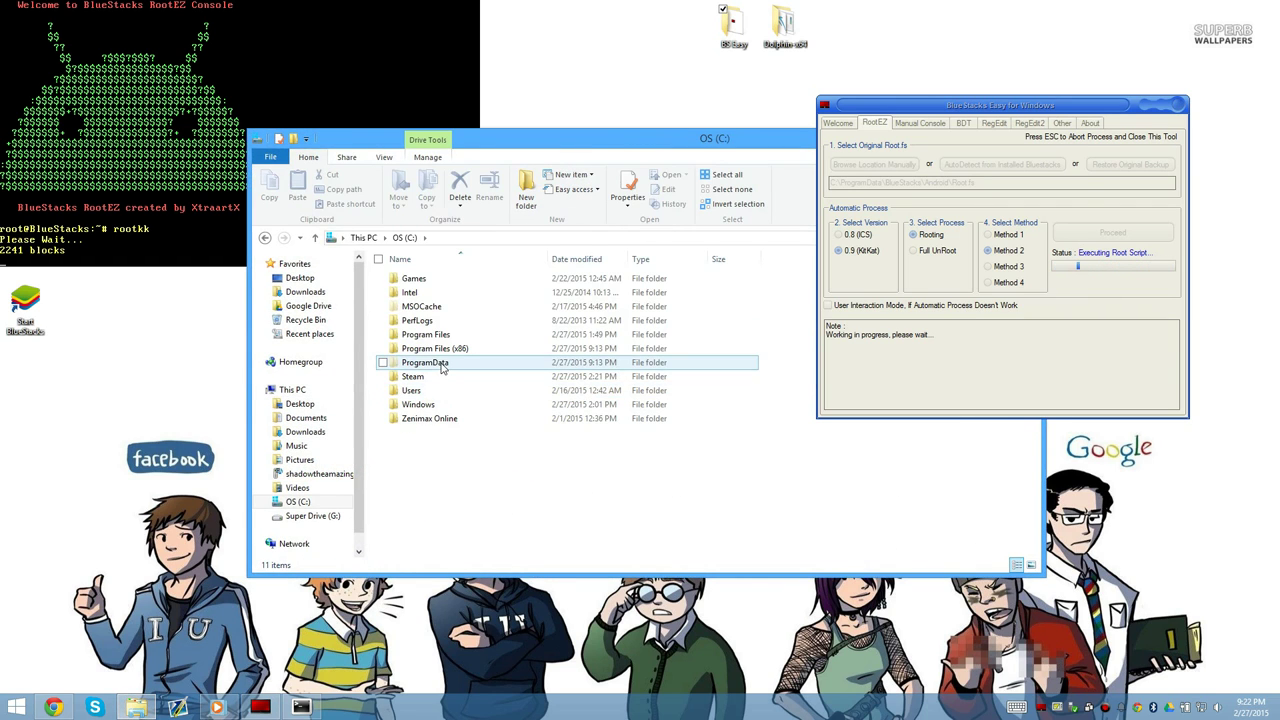
double_click(442, 366)
click(441, 325)
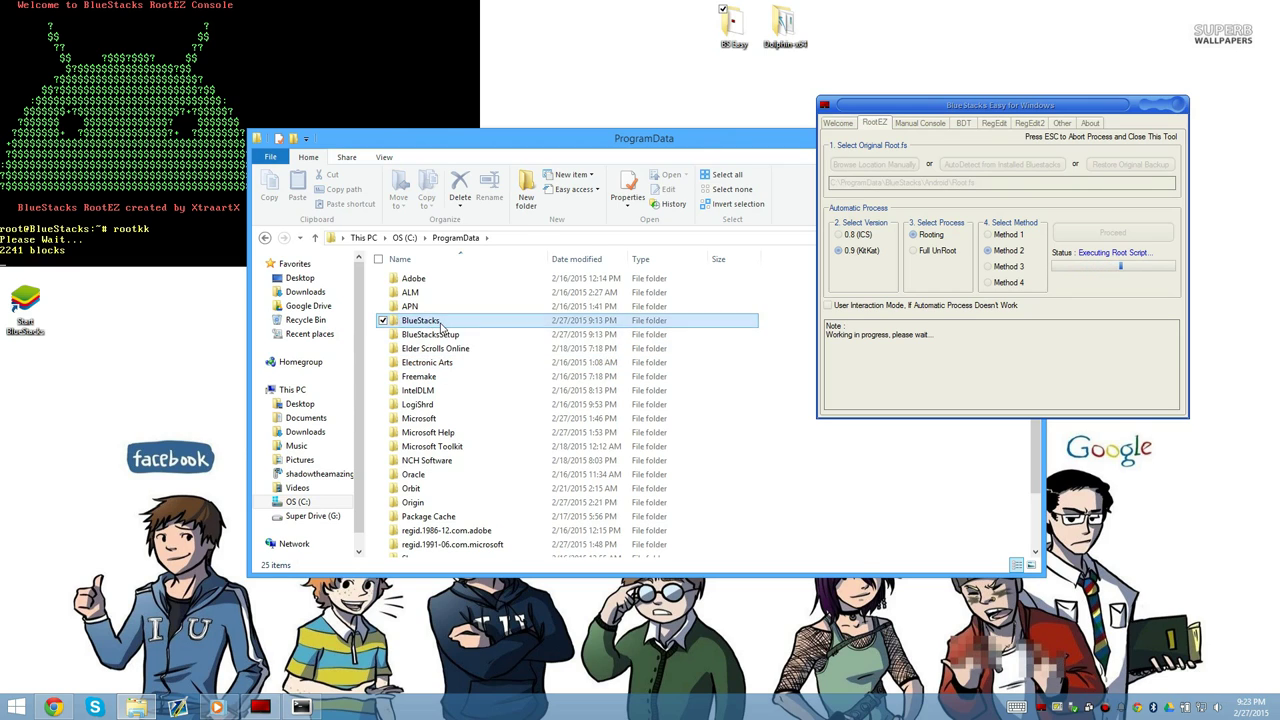
double_click(441, 322)
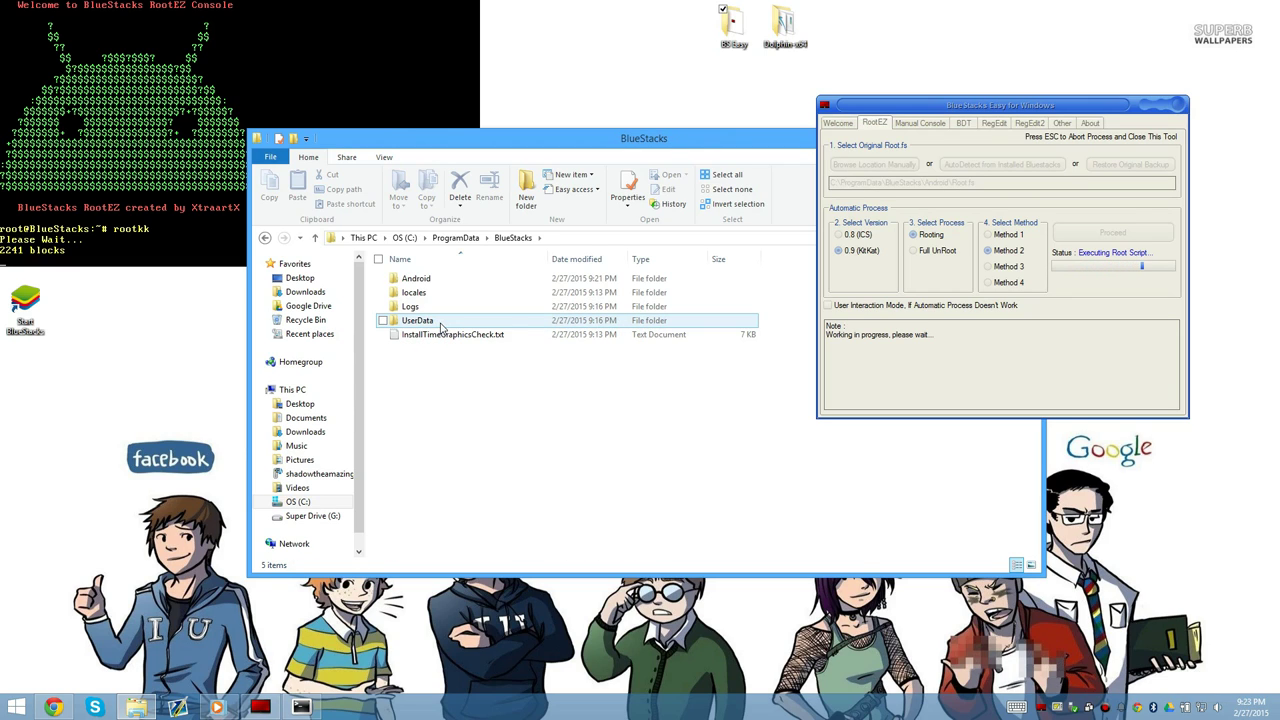
double_click(438, 279)
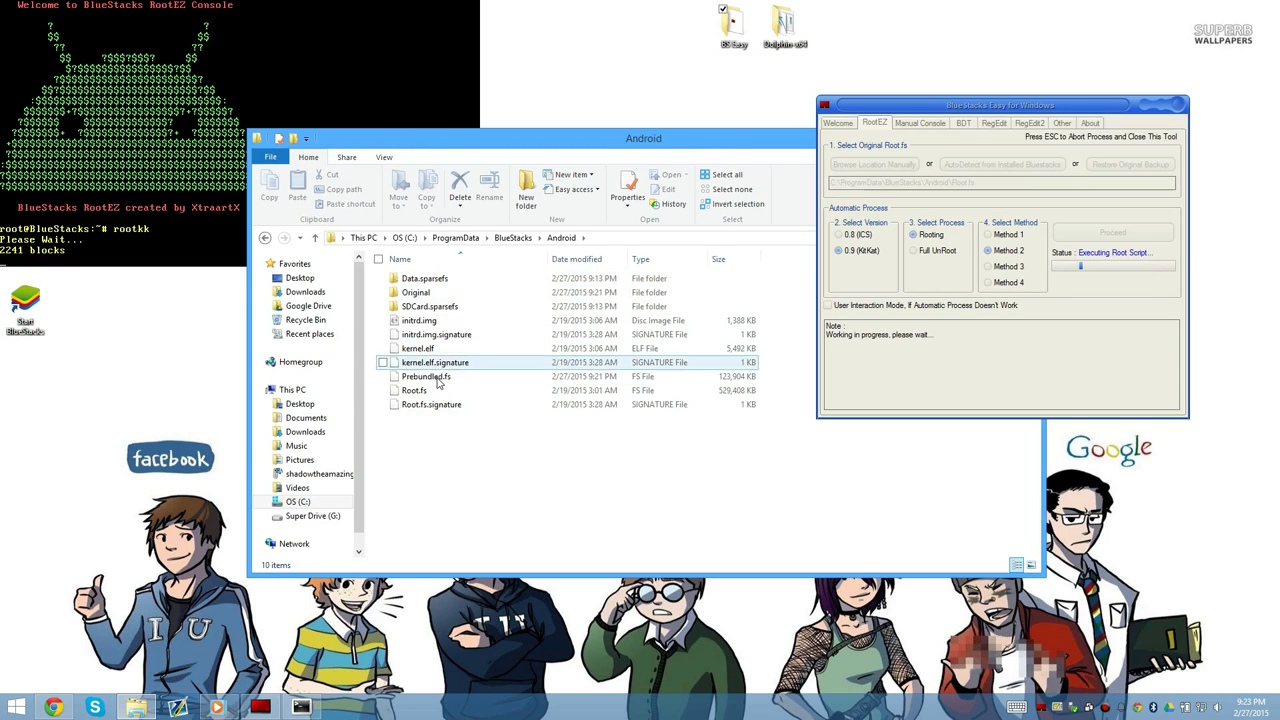
- Move the Explorer window to the right and search Start for 'show hidden'
mouse_move(446, 492)
mouse_down()
mouse_move(463, 277)
mouse_move(506, 451)
mouse_up()
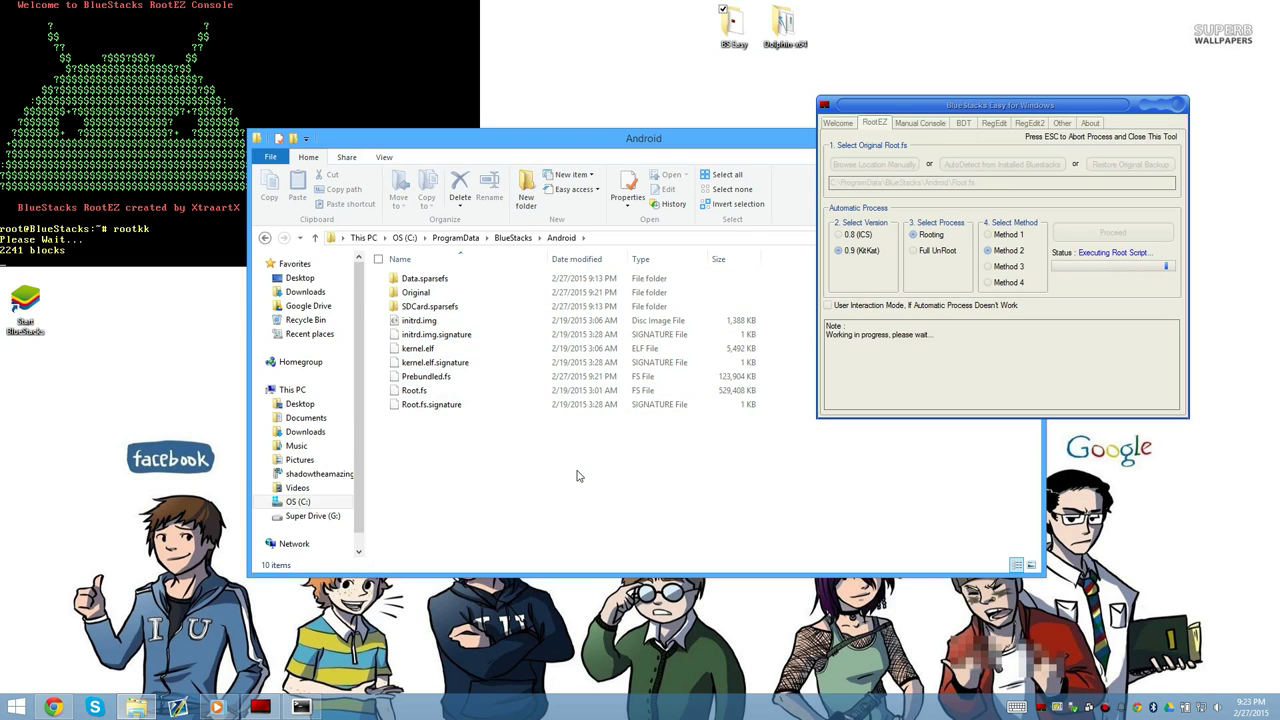
drag(603, 152, 1277, 244)
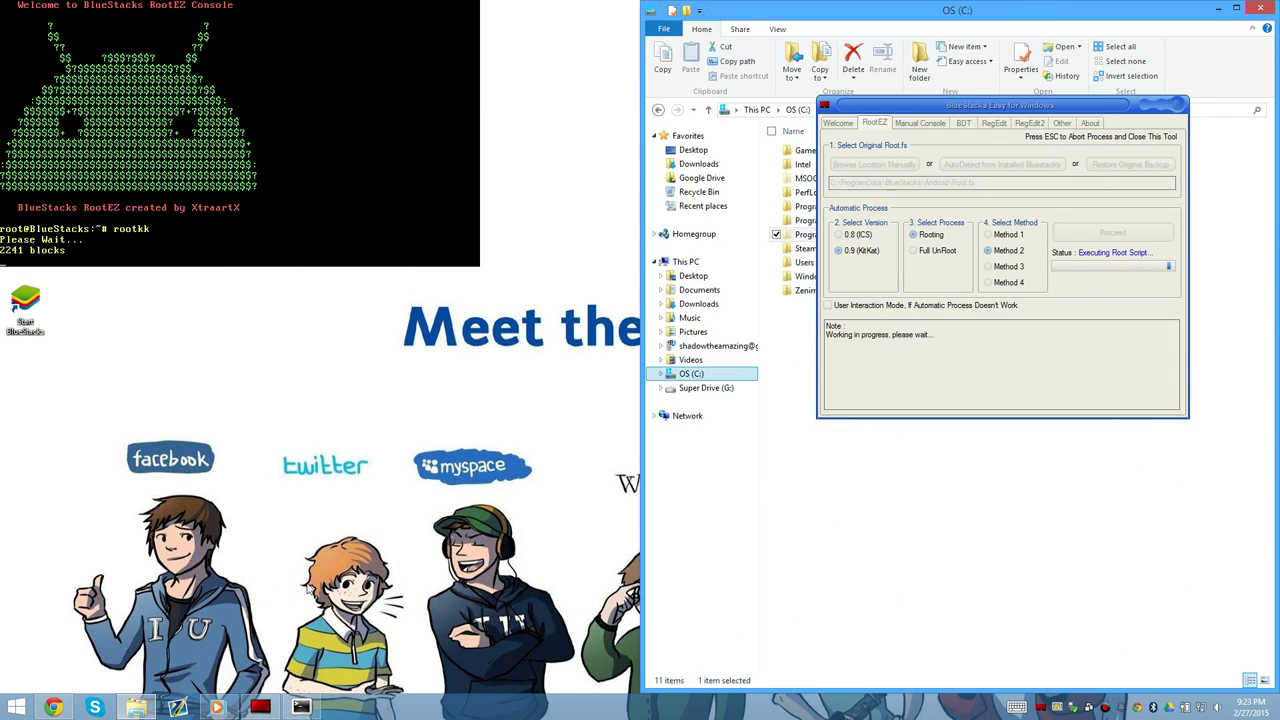
click(5, 711)
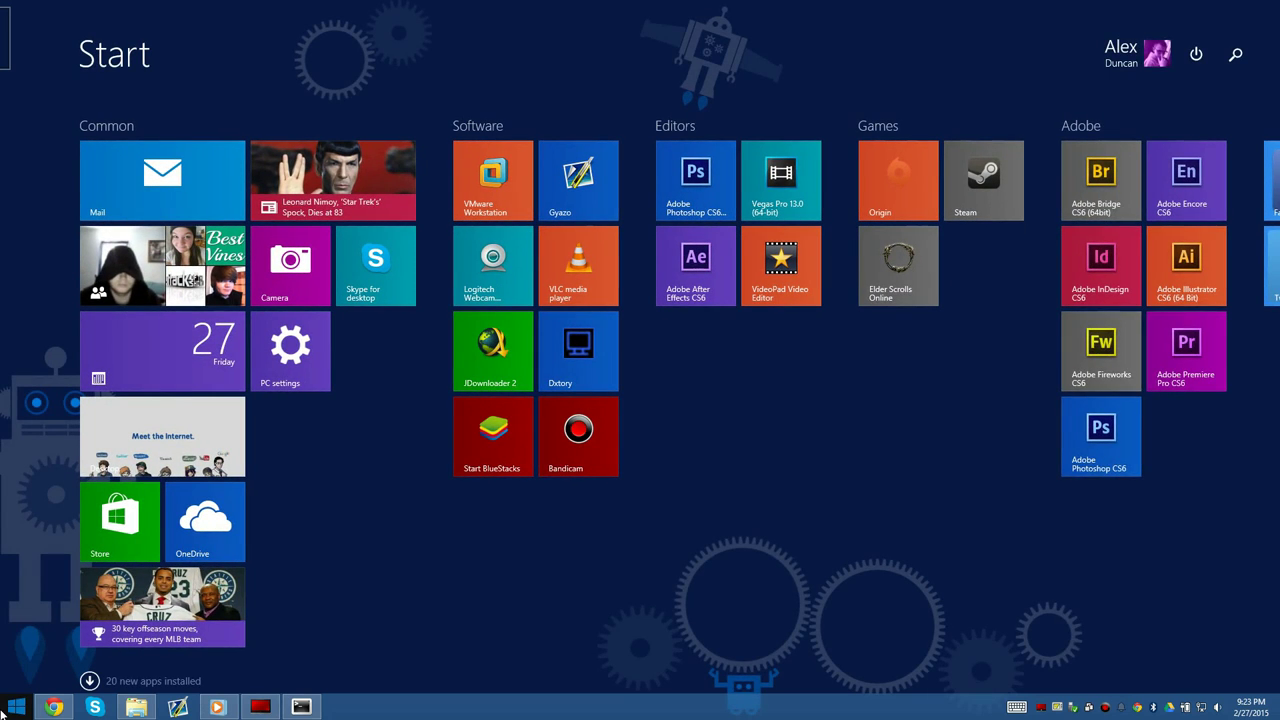
text(show)
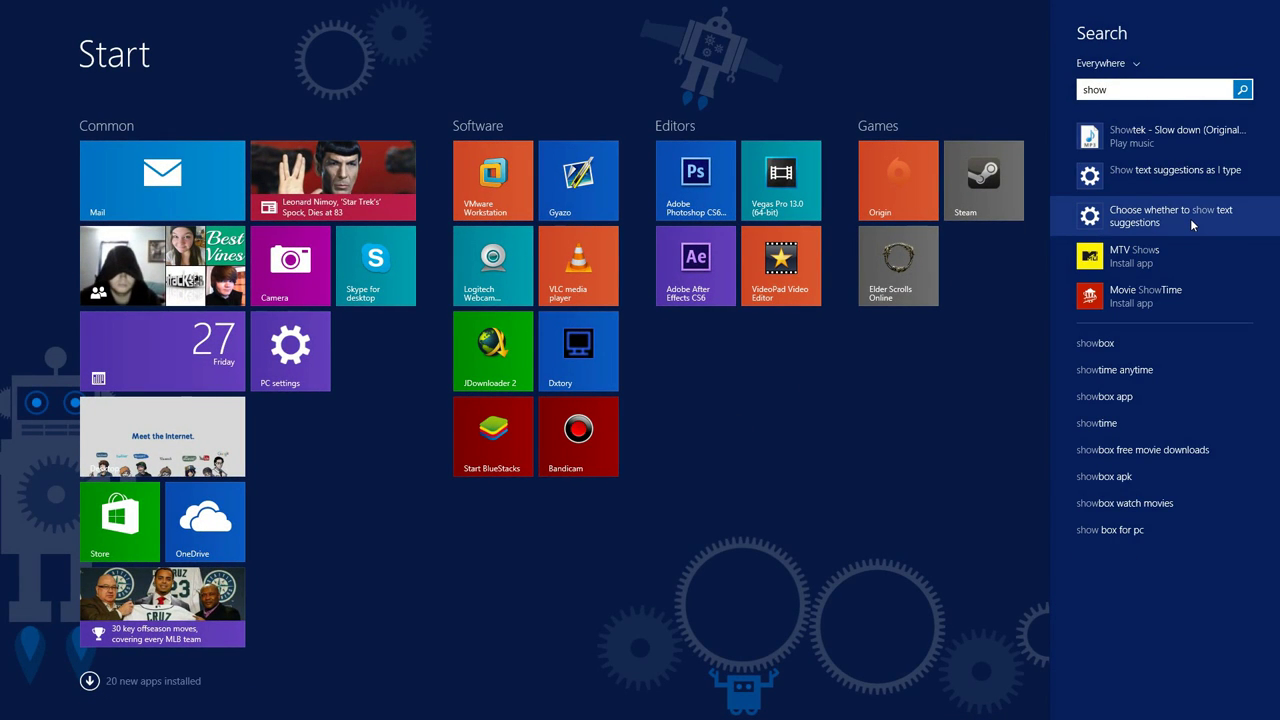
text( hidden)
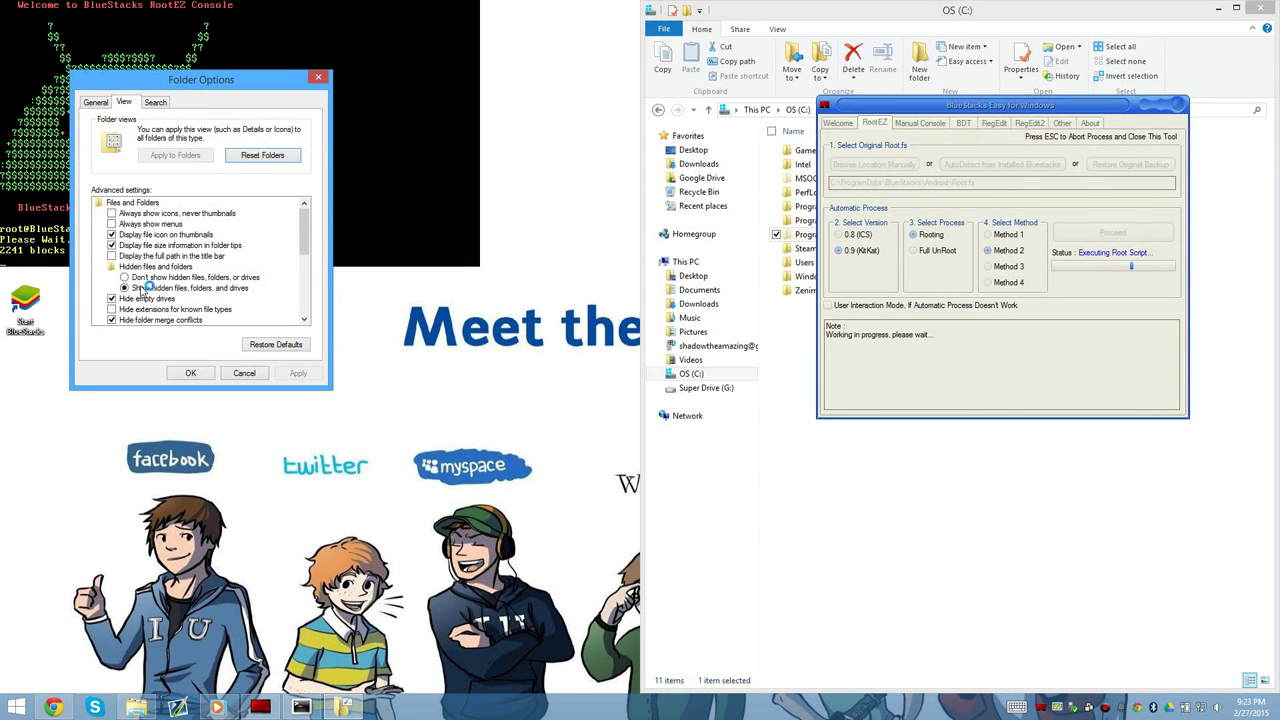
- Apply 'Show hidden files, folders, and drives' and unsnap the Explorer window
click(148, 288)
click(296, 376)
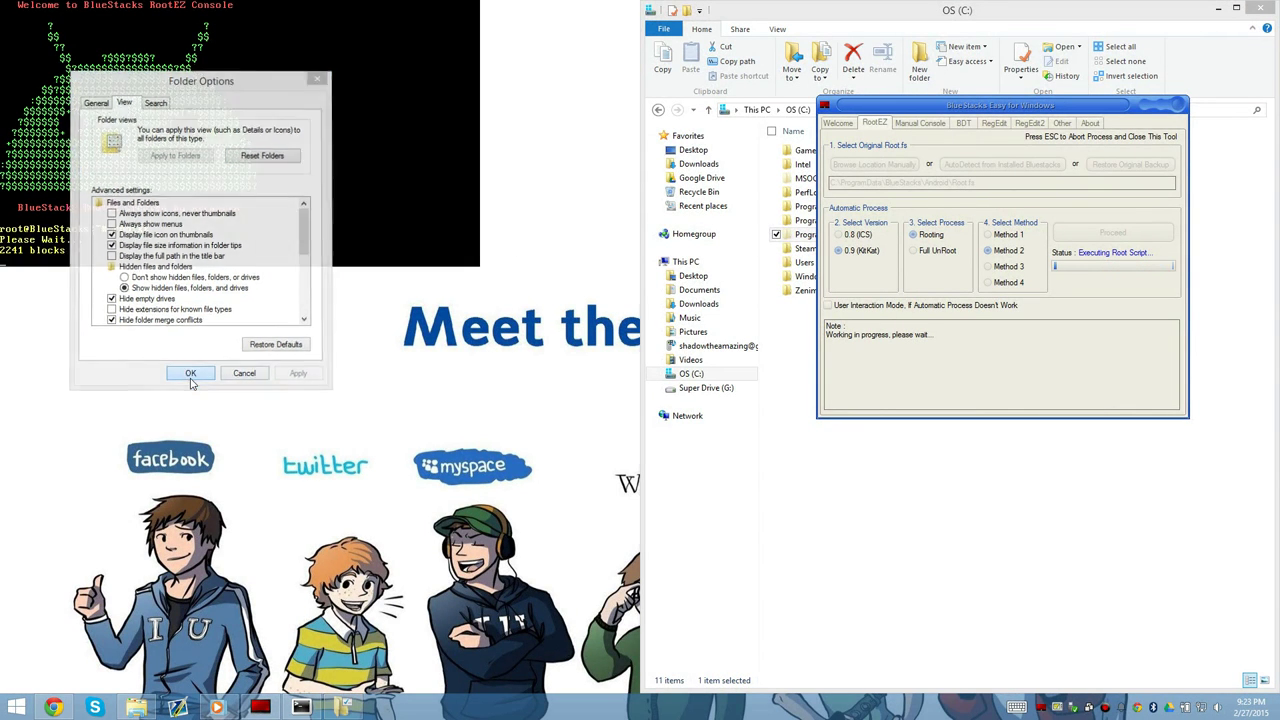
click(190, 372)
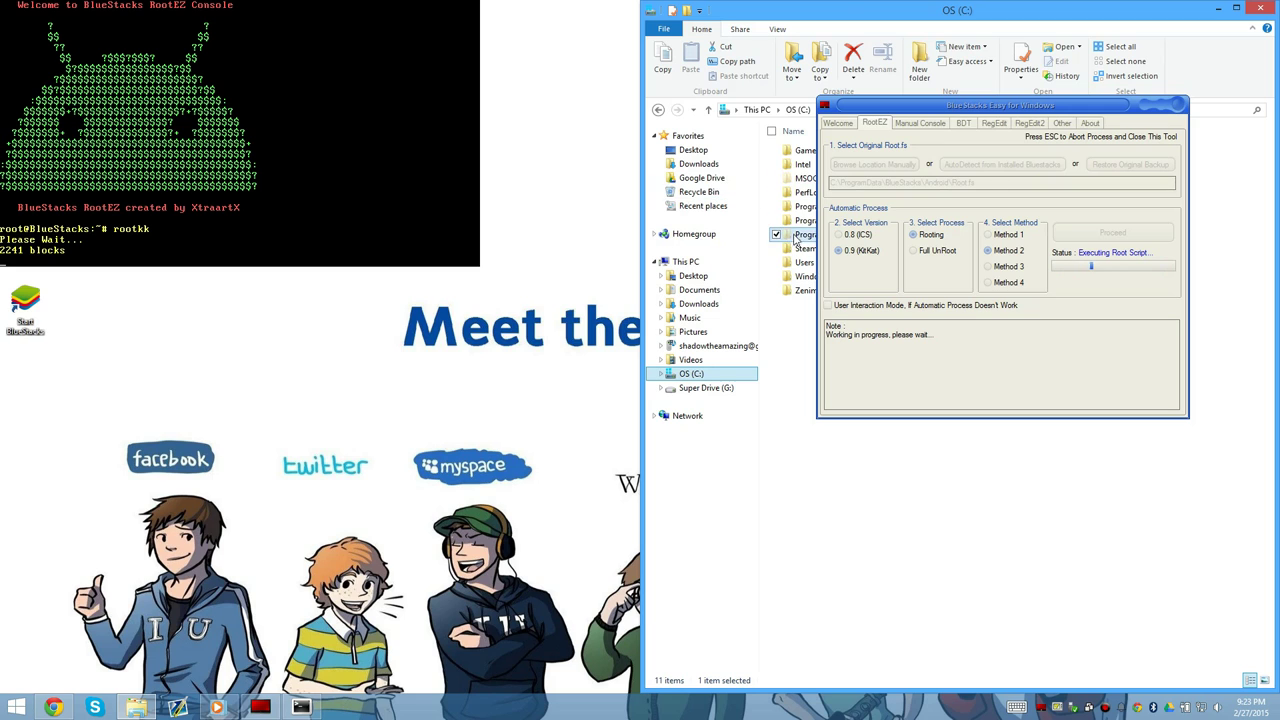
drag(852, 14, 677, 80)
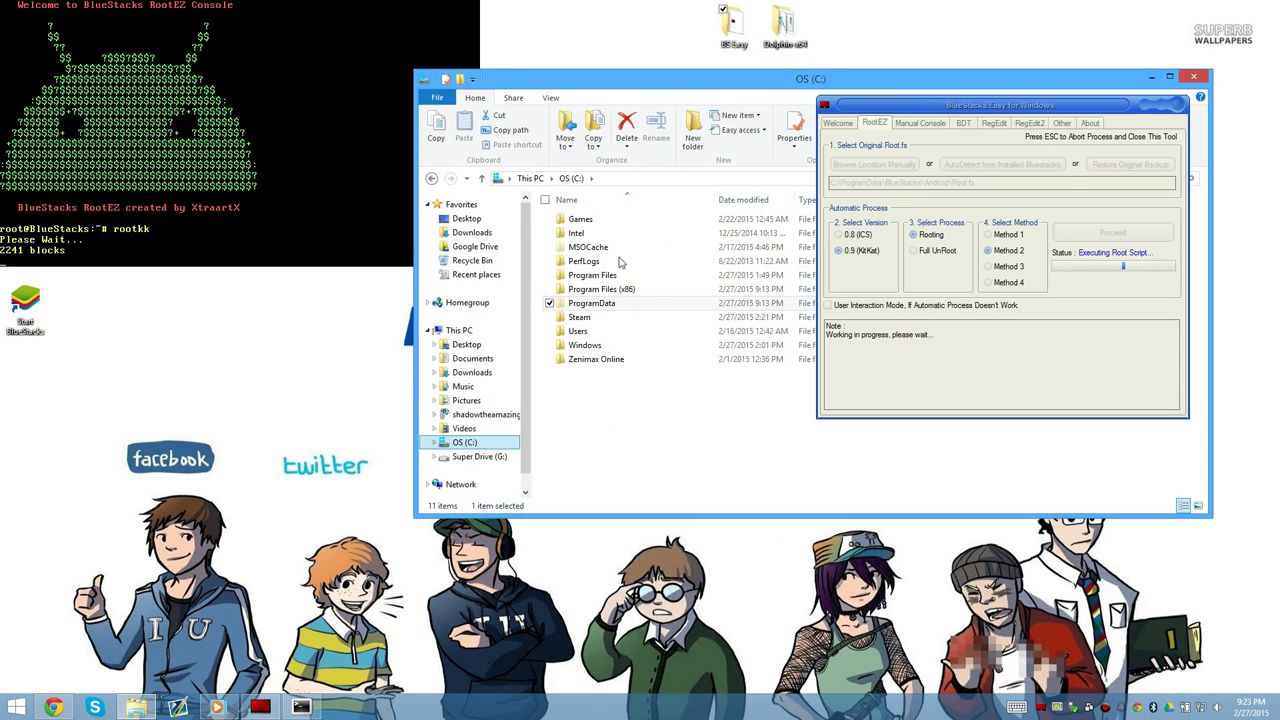
- Open ProgramData > BlueStacks > Android, snap it right, and move BlueStacks Easy aside
double_click(600, 303)
double_click(615, 262)
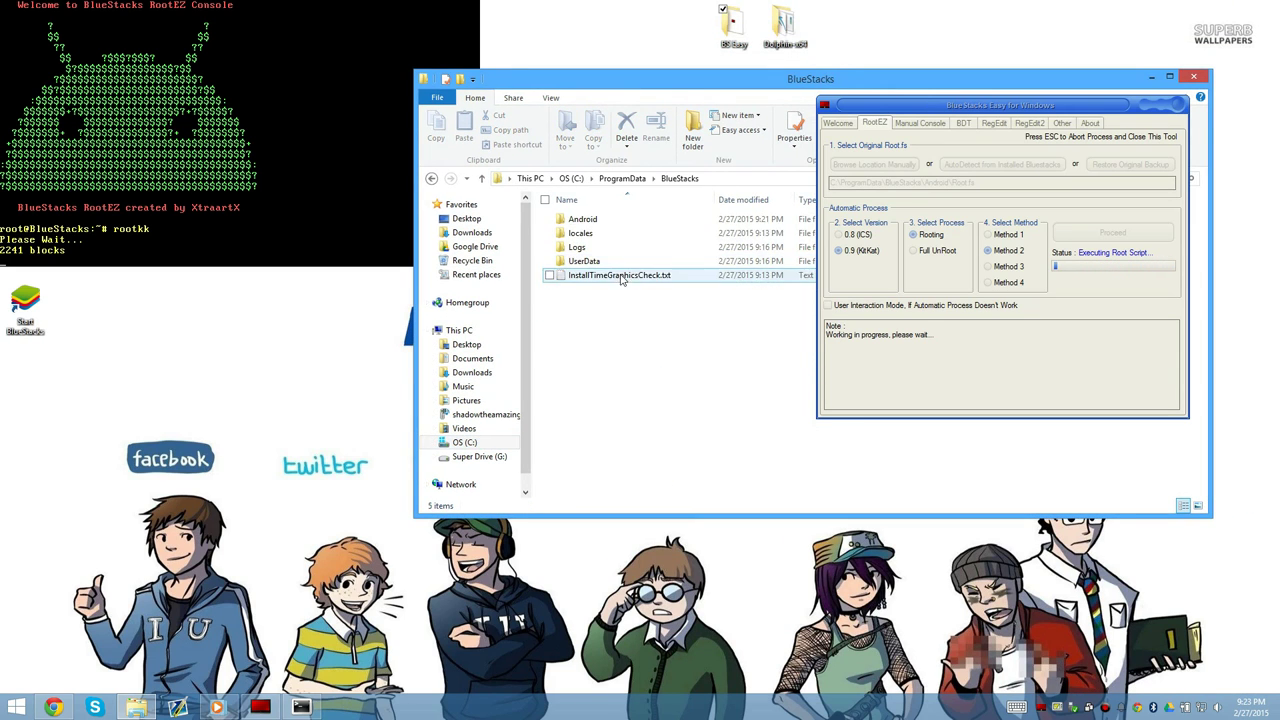
double_click(586, 218)
drag(660, 85, 1278, 330)
drag(893, 147, 94, 287)
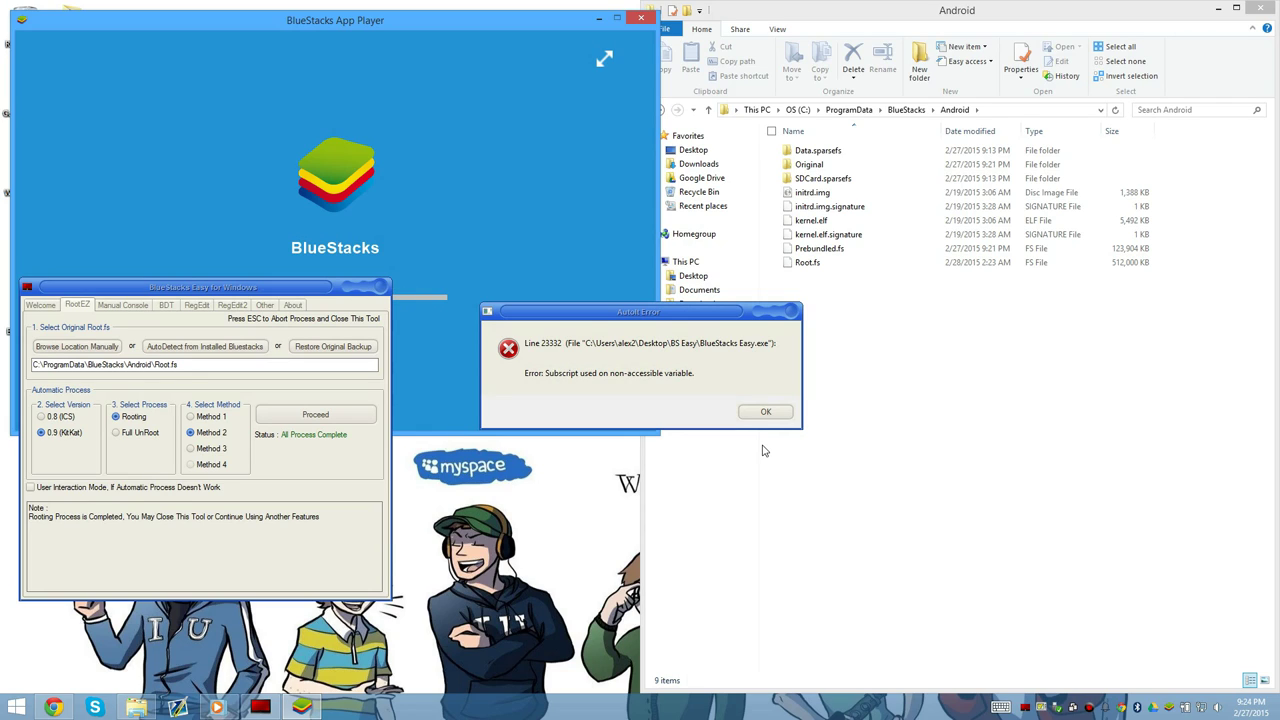
- Dismiss the AutoIt error, minimize Explorer, and relaunch BlueStacks Easy from the BS Easy folder
click(765, 412)
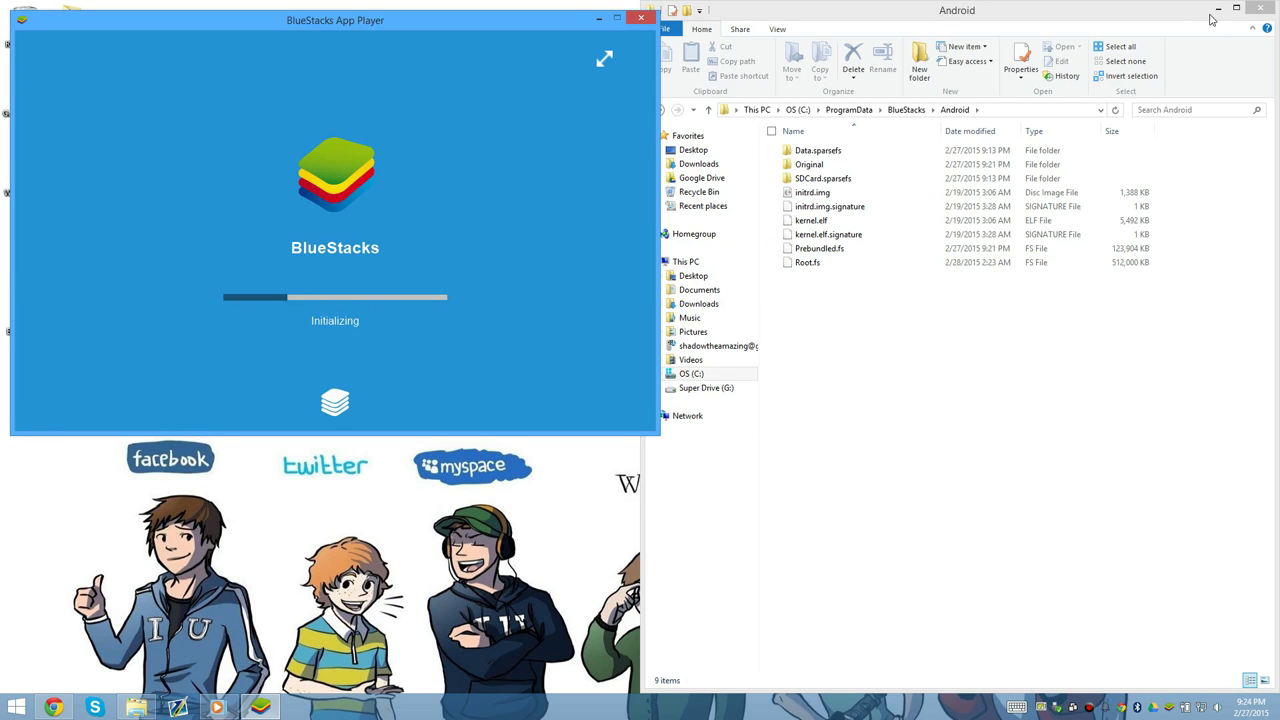
click(1264, 9)
double_click(724, 33)
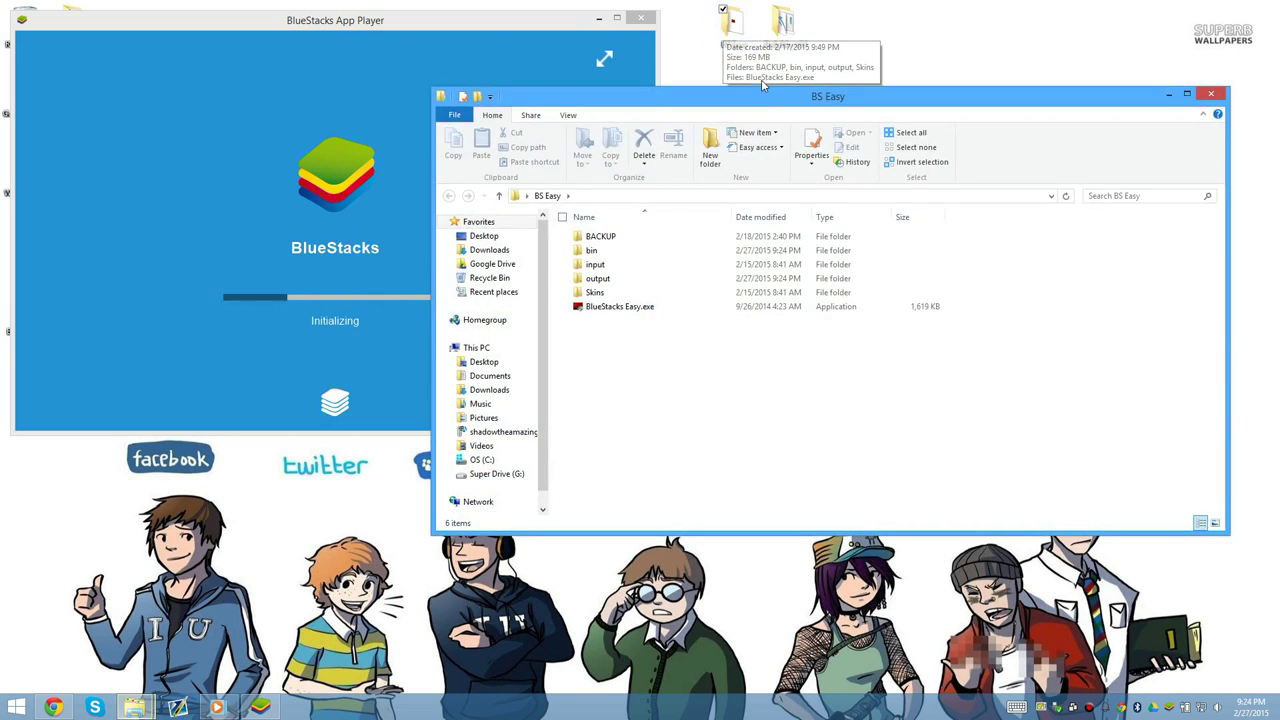
drag(860, 94, 1261, 97)
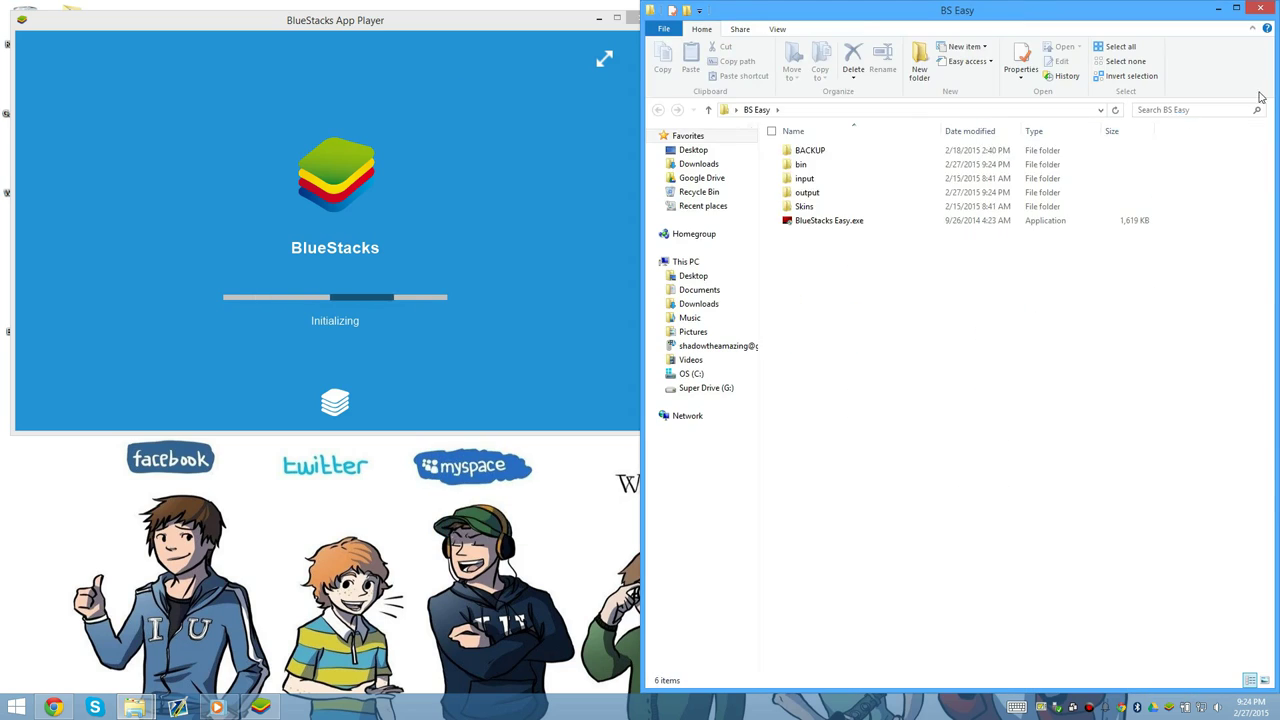
click(834, 224)
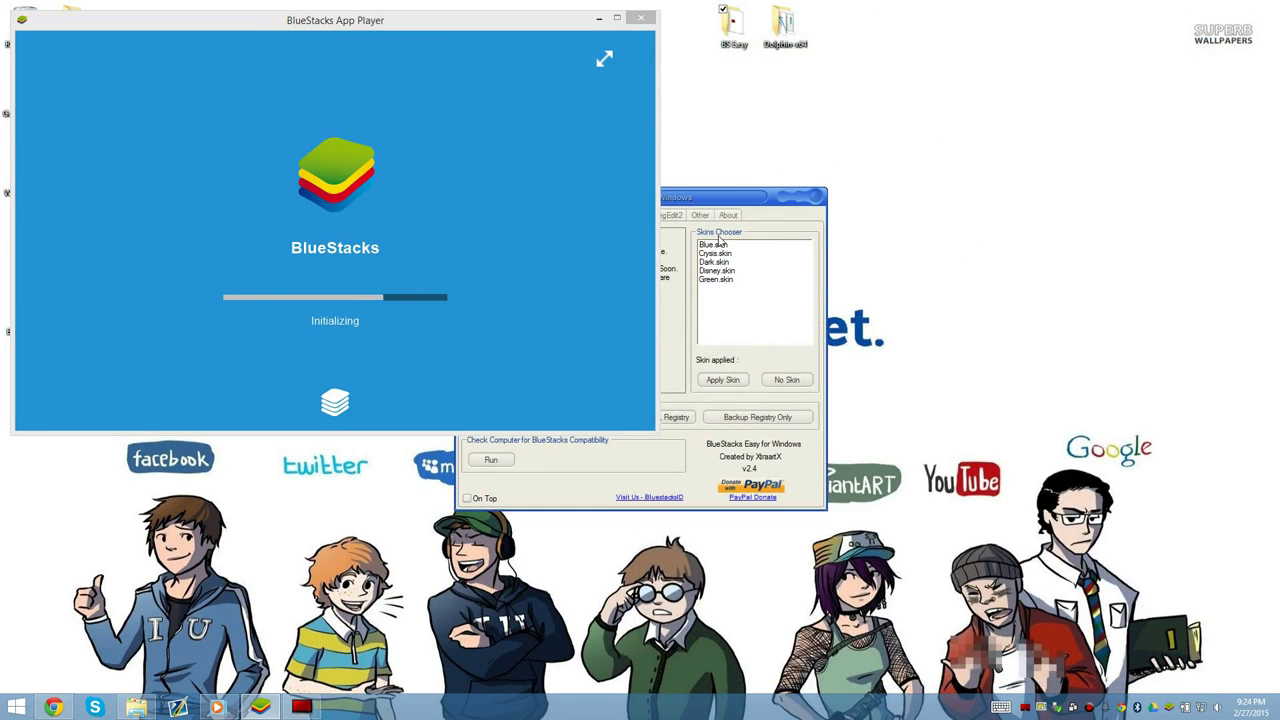
- Dismiss the Android welcome tips and launch Root Checker Basic from the app drawer
drag(728, 198, 1030, 246)
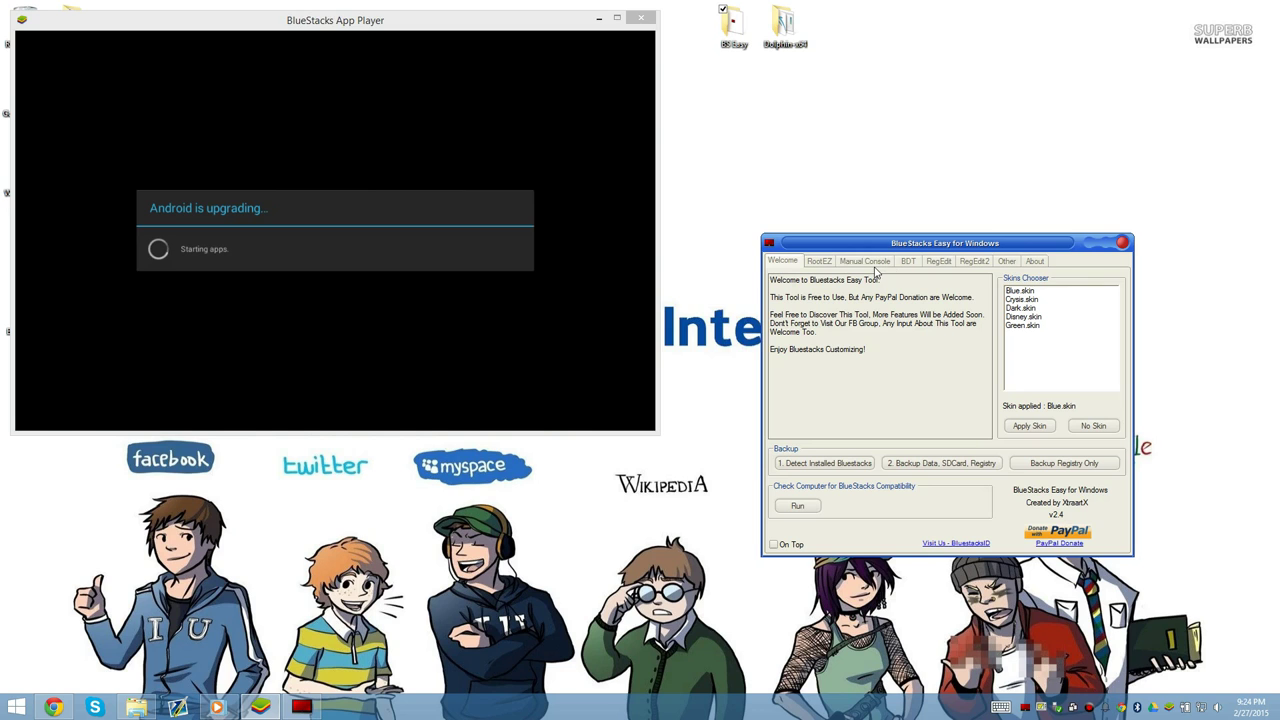
click(626, 384)
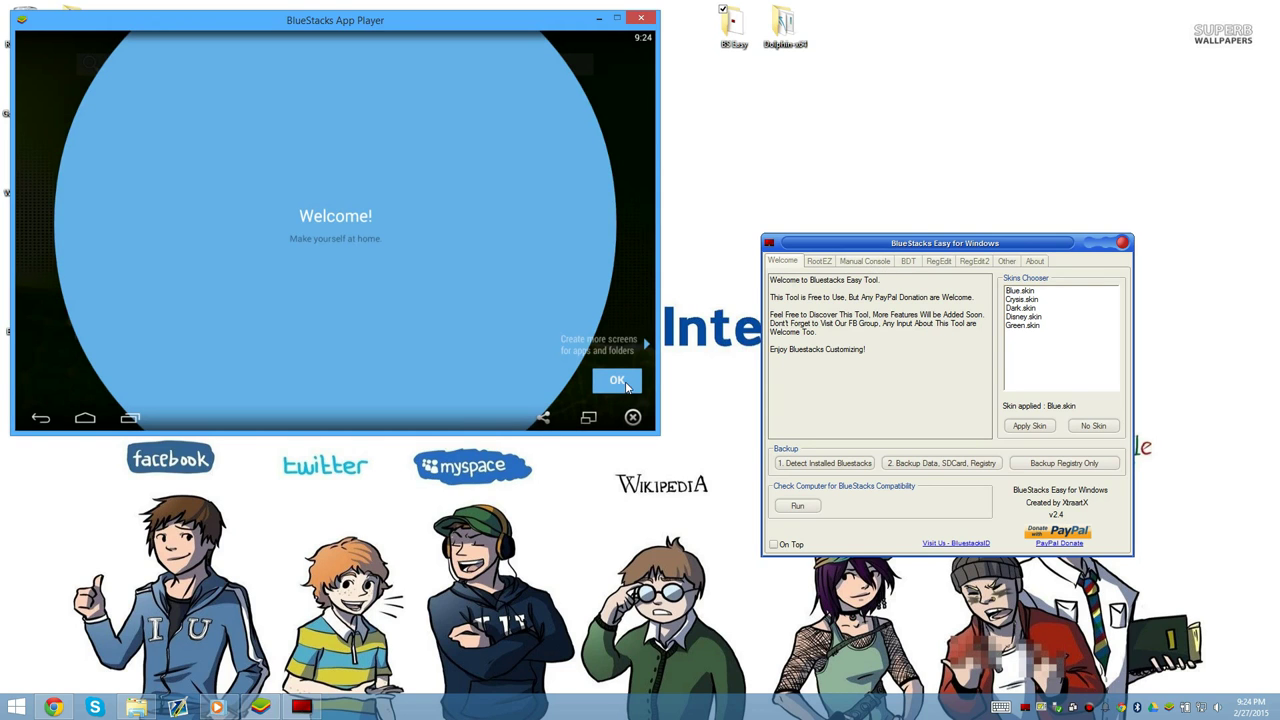
click(622, 381)
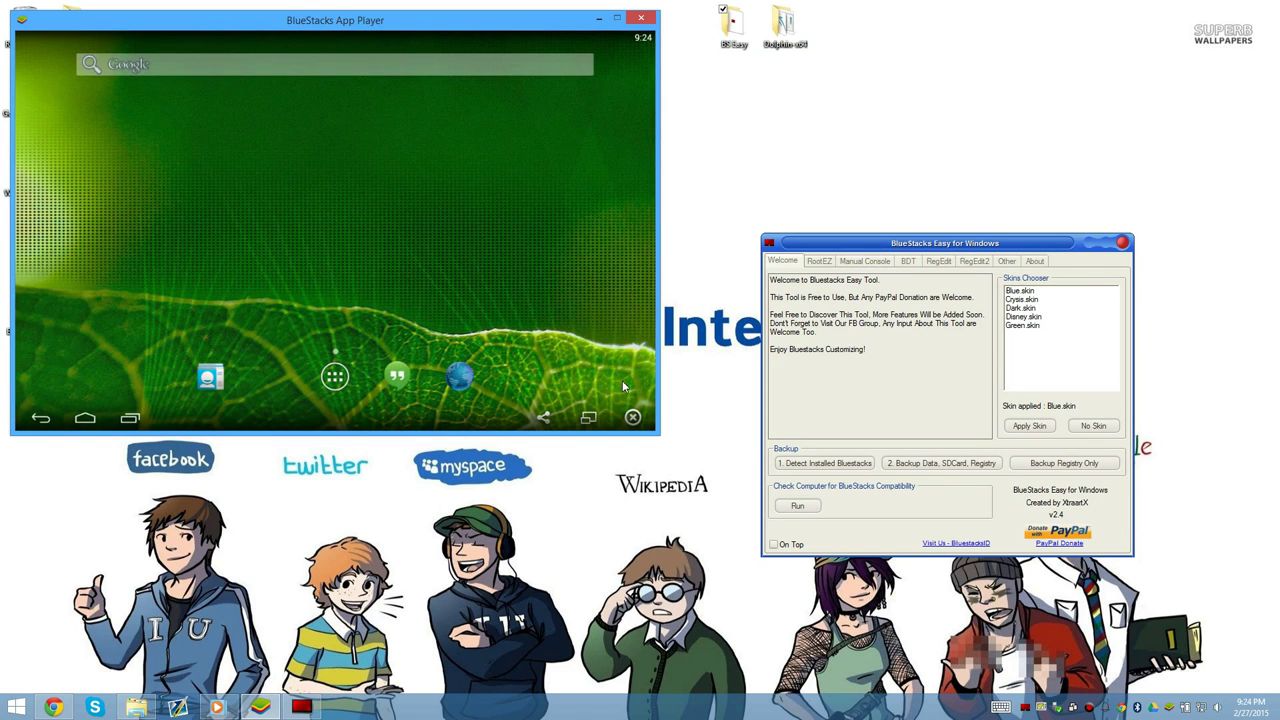
click(325, 378)
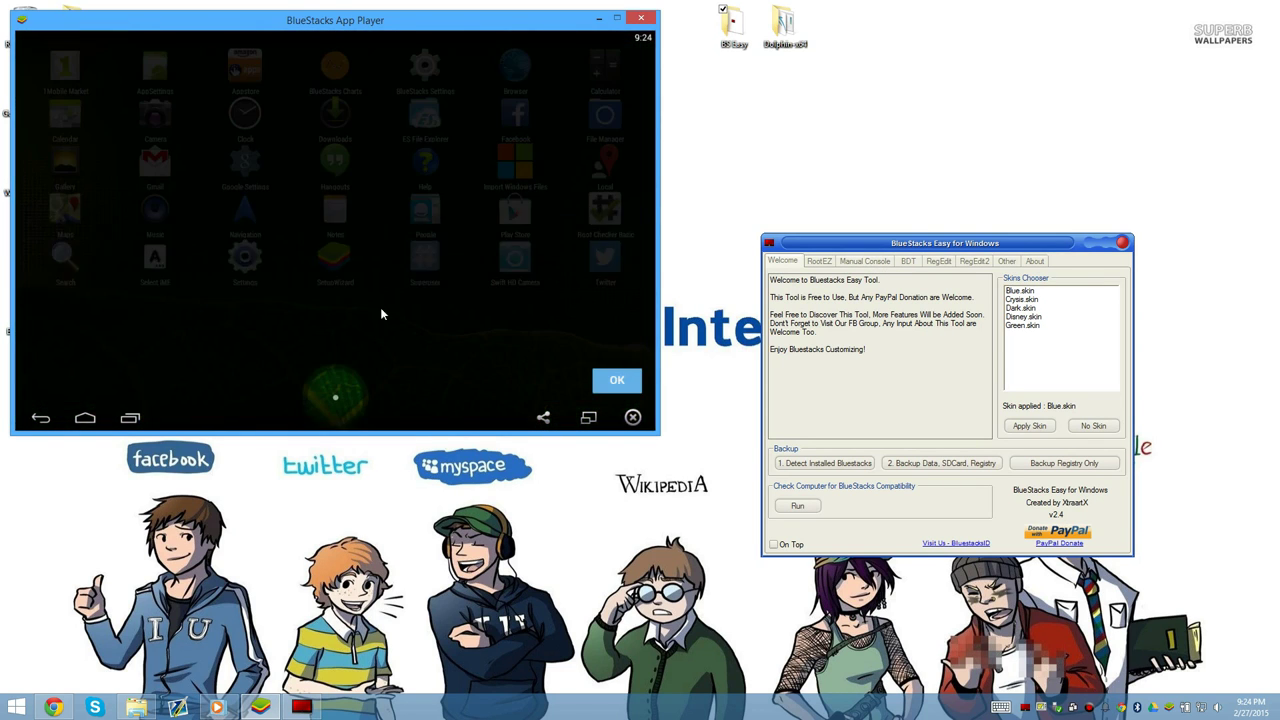
click(617, 380)
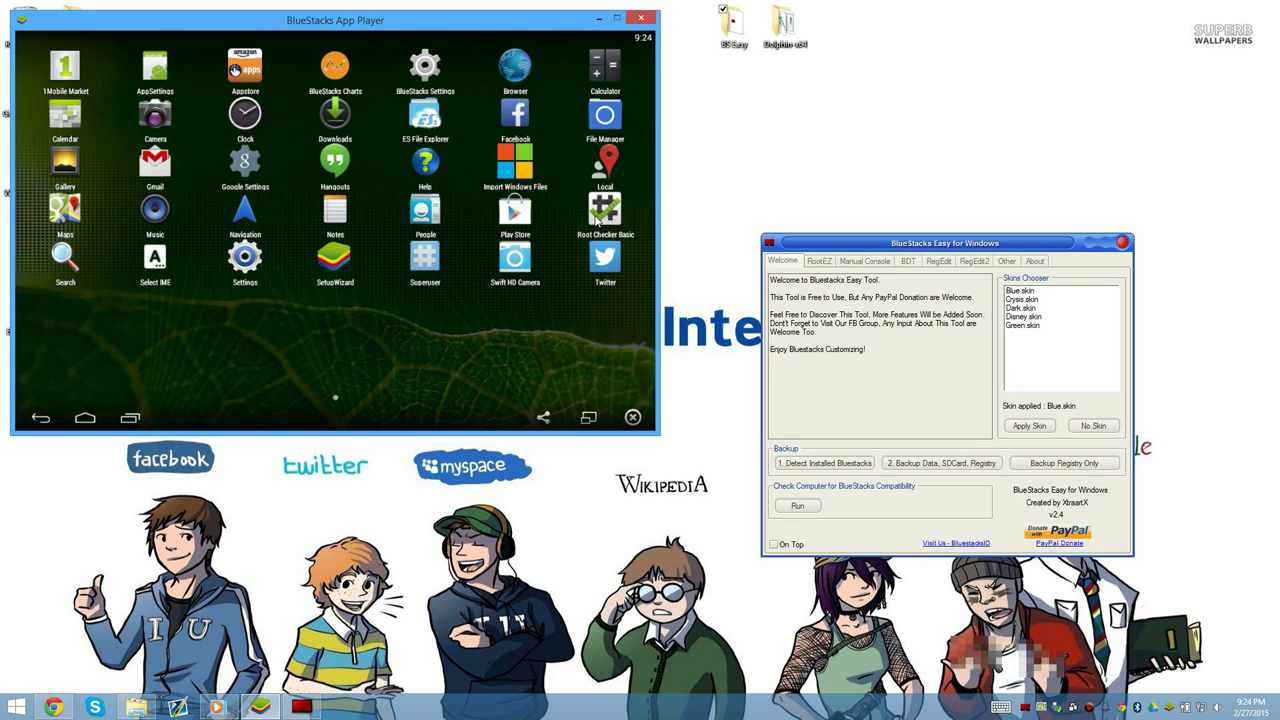
click(600, 212)
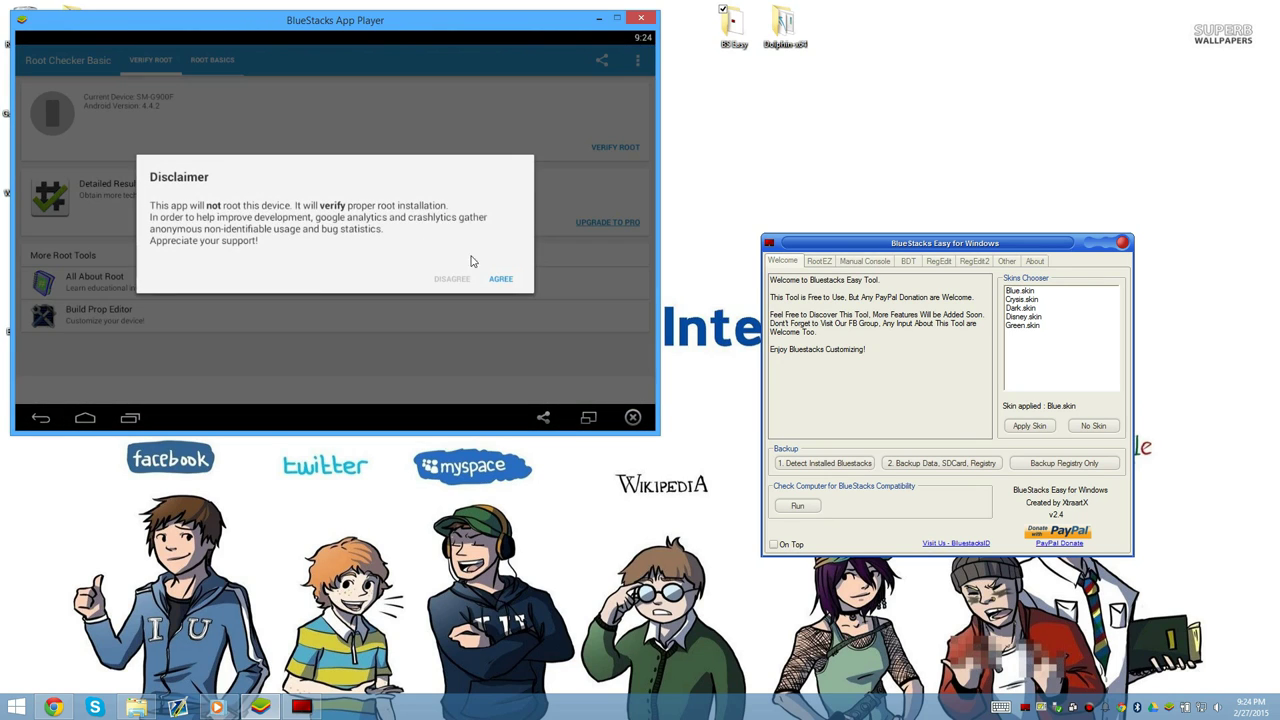
- Agree, verify root, allow the Superuser request, then close BlueStacks App Player
click(501, 280)
click(508, 258)
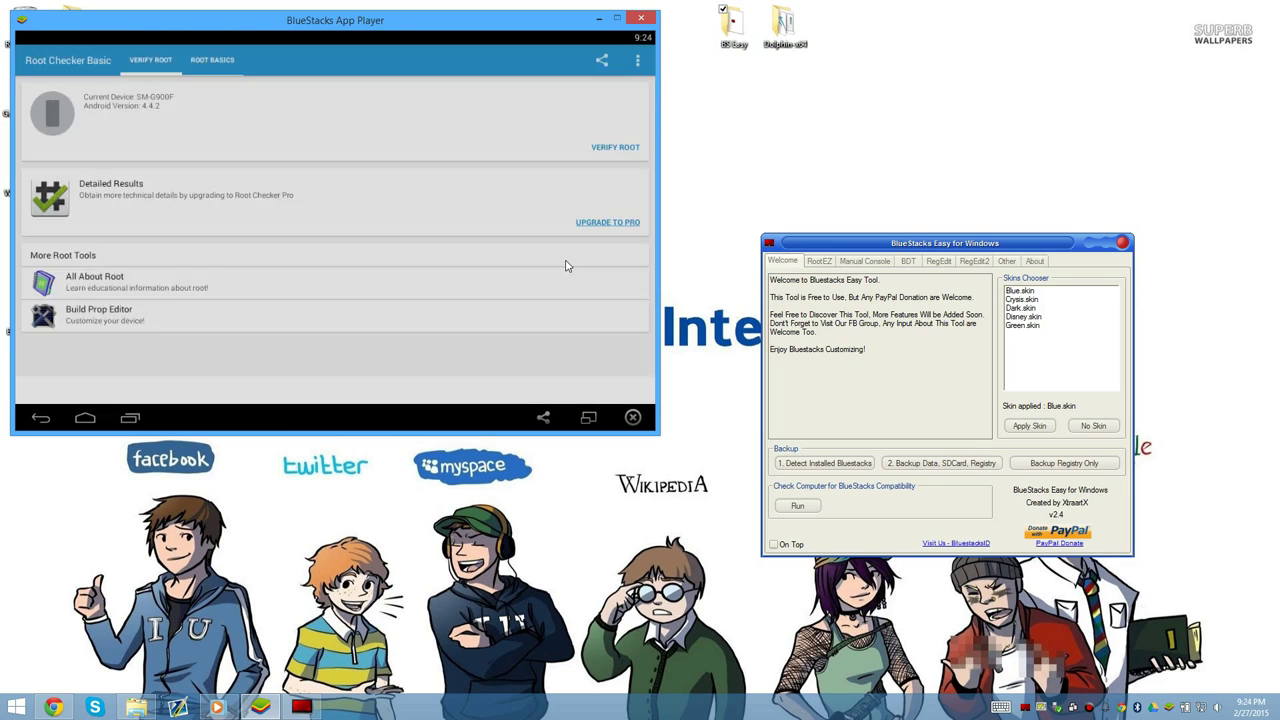
click(608, 150)
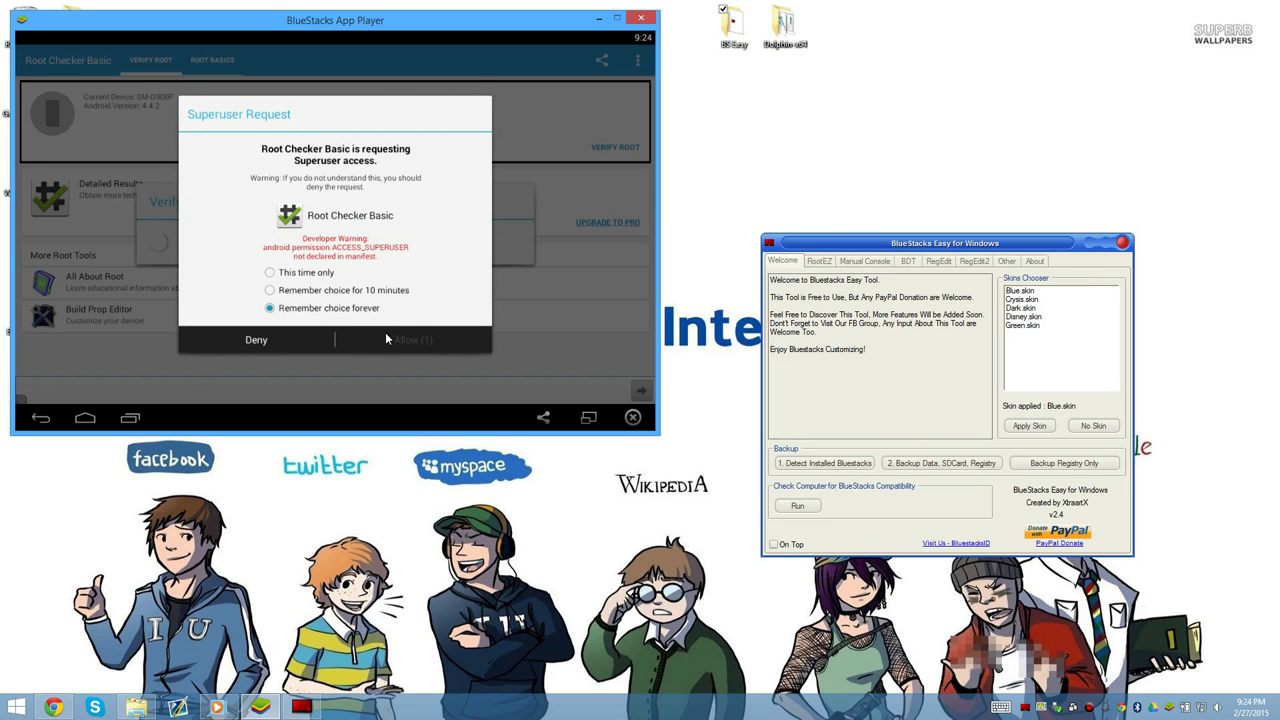
click(400, 336)
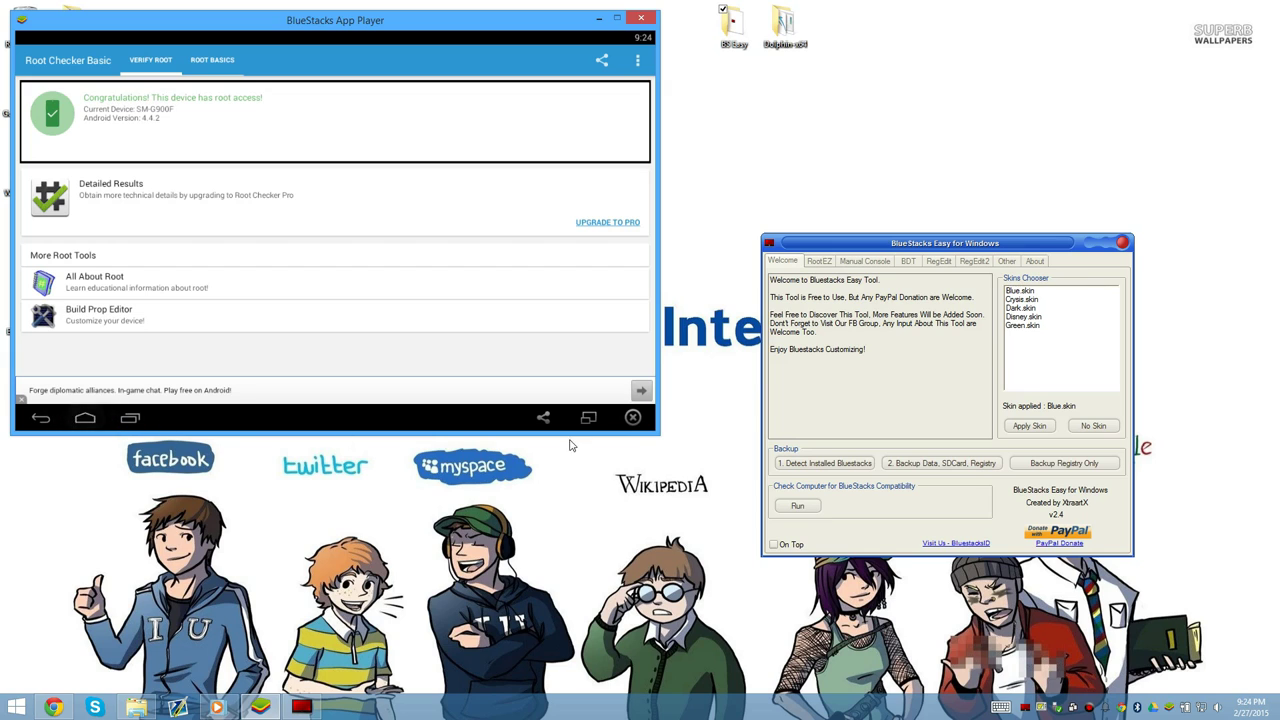
click(640, 420)
click(635, 418)
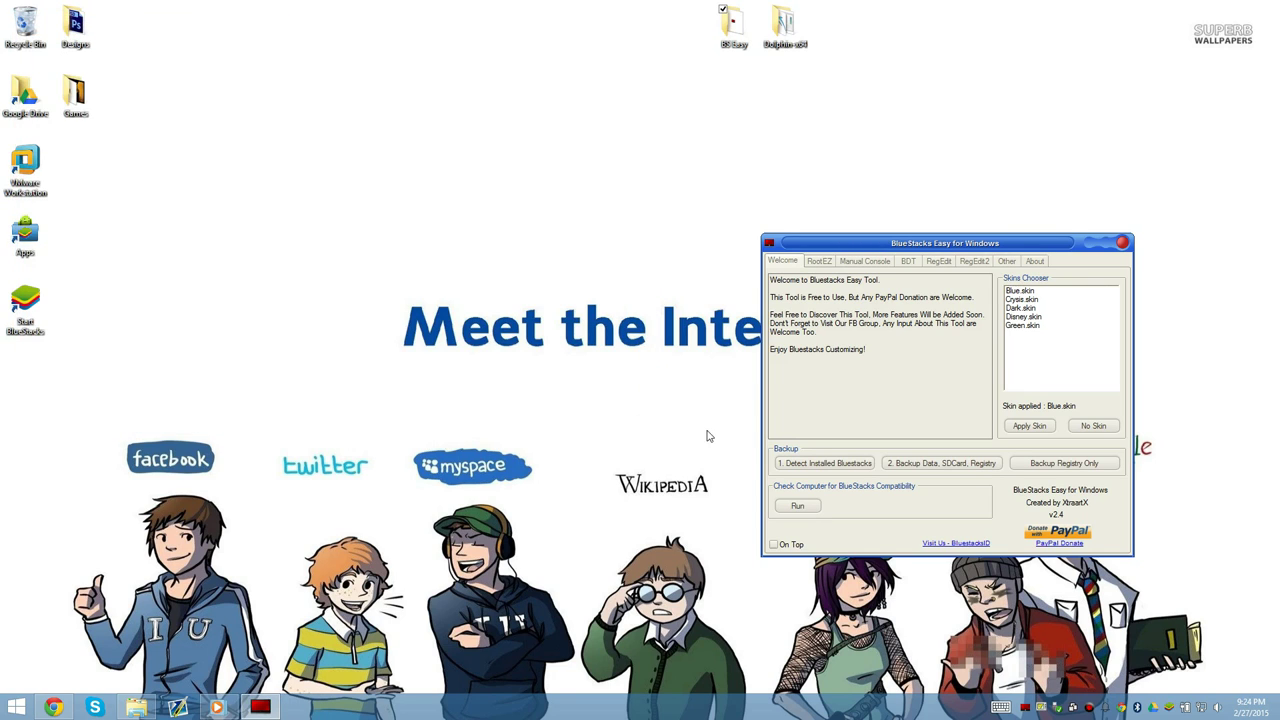
- In the BDT tools, set Data and SDCard sizes to 32 GB and create both sparsefs files
click(864, 261)
click(907, 261)
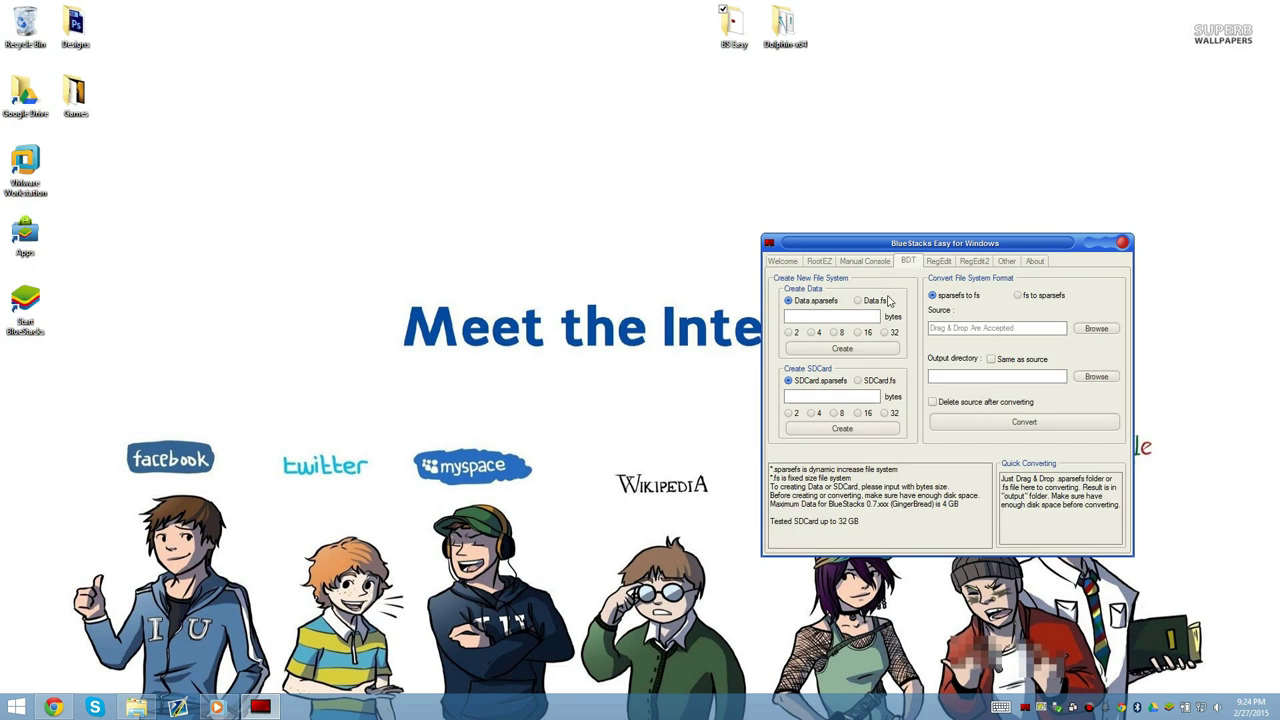
click(884, 332)
click(884, 412)
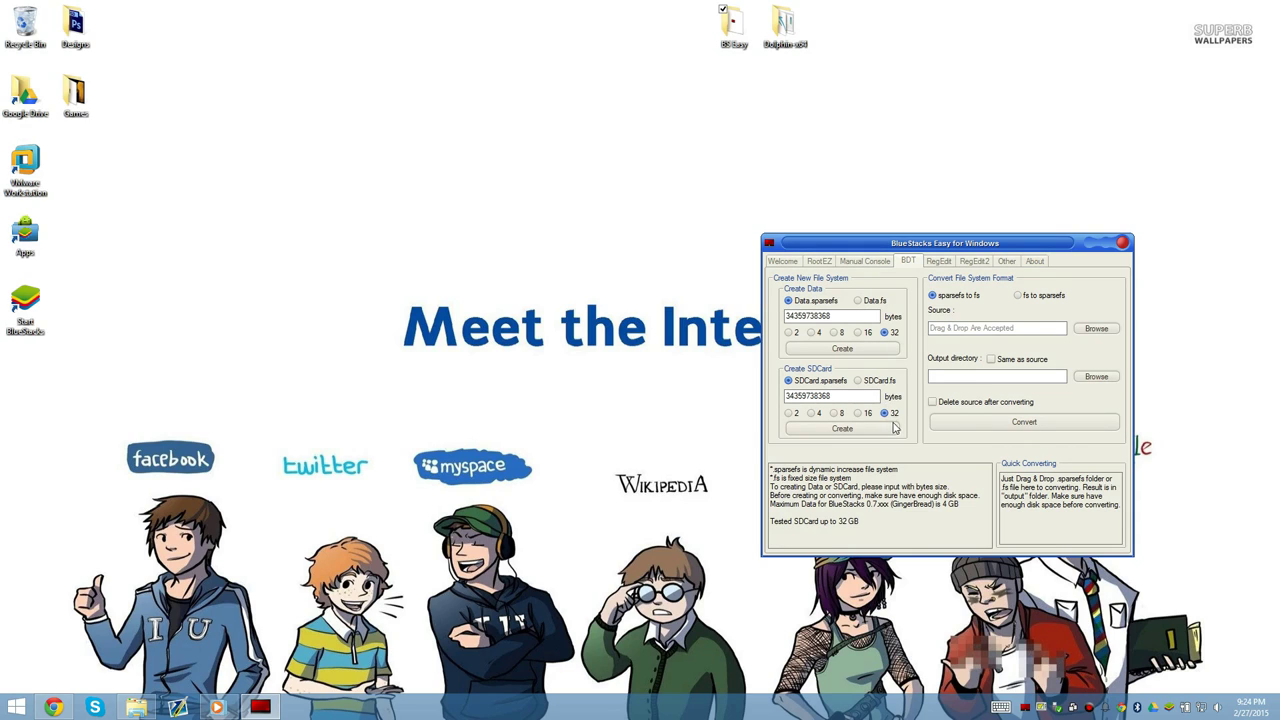
click(843, 350)
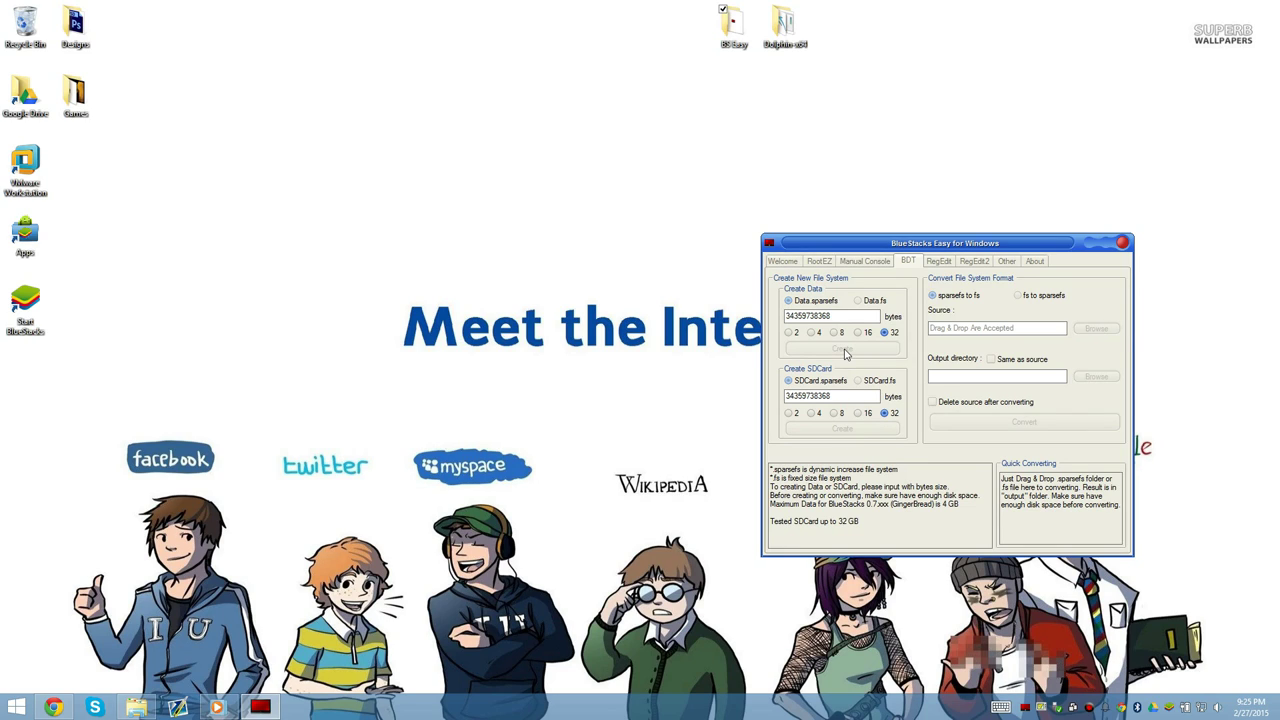
click(832, 430)
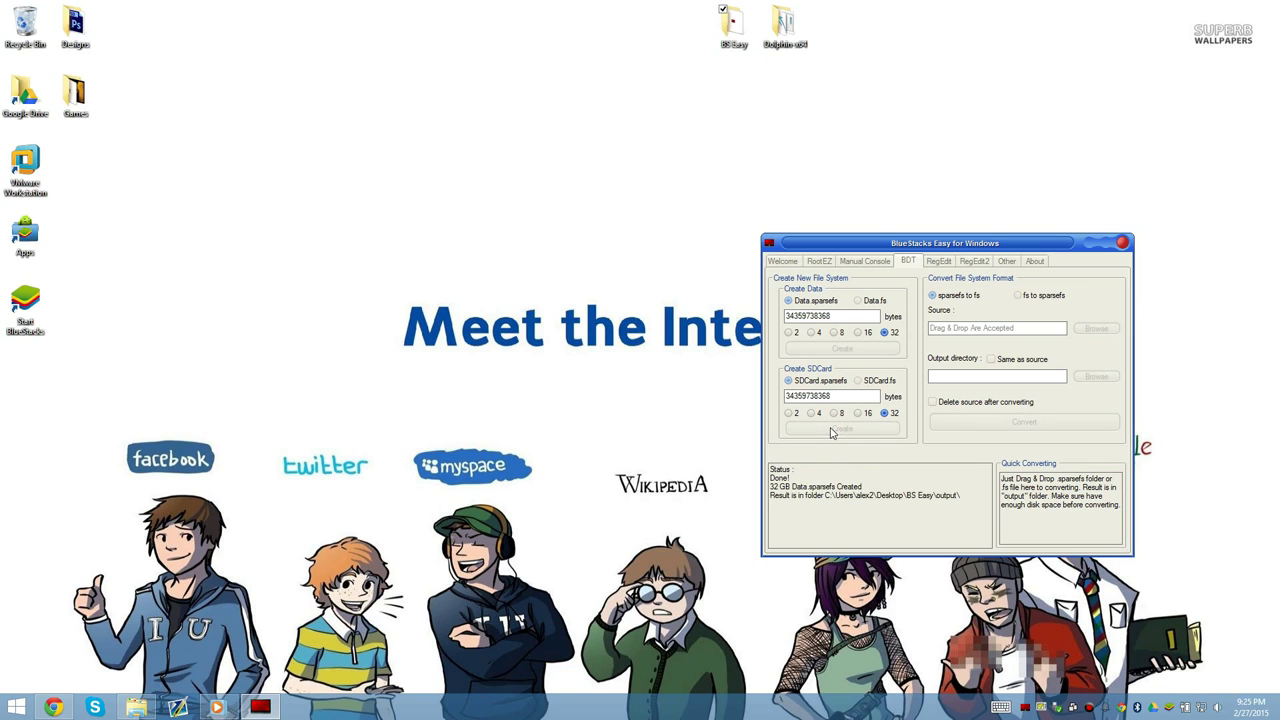
- Open BS Easy's output folder snapped to the left half and copy both sparsefs folders
double_click(733, 33)
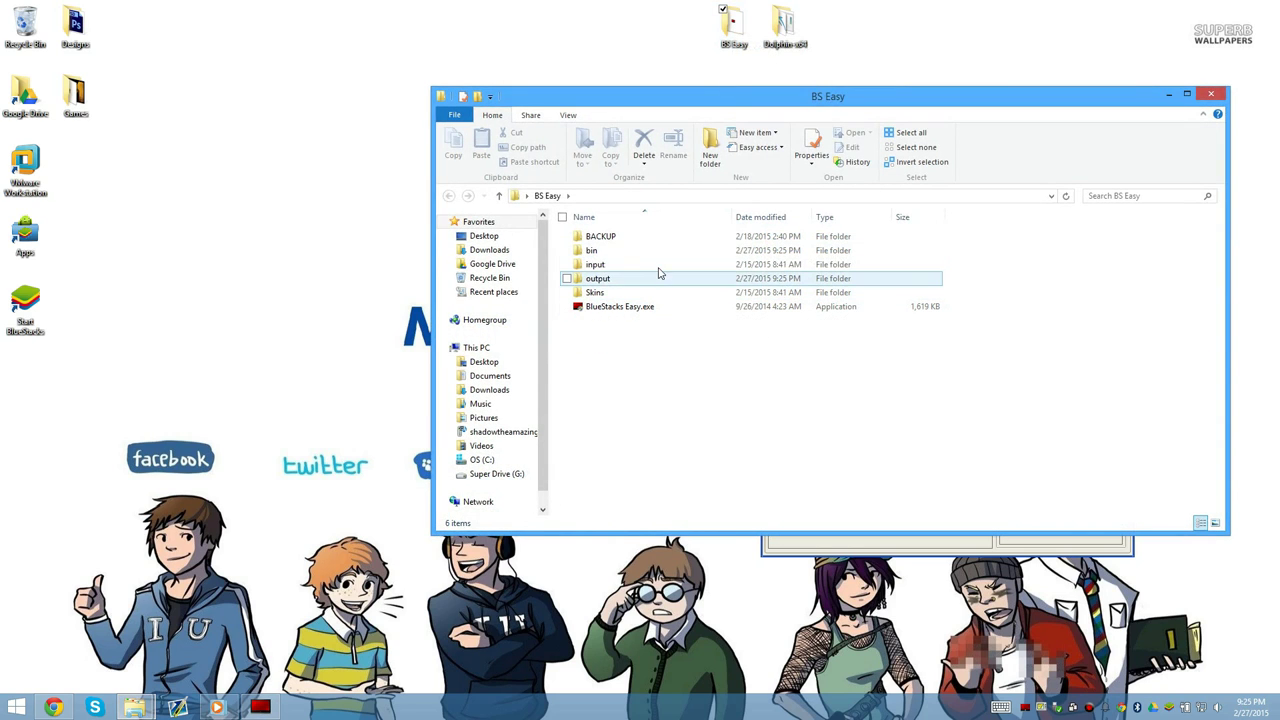
drag(762, 104, 0, 190)
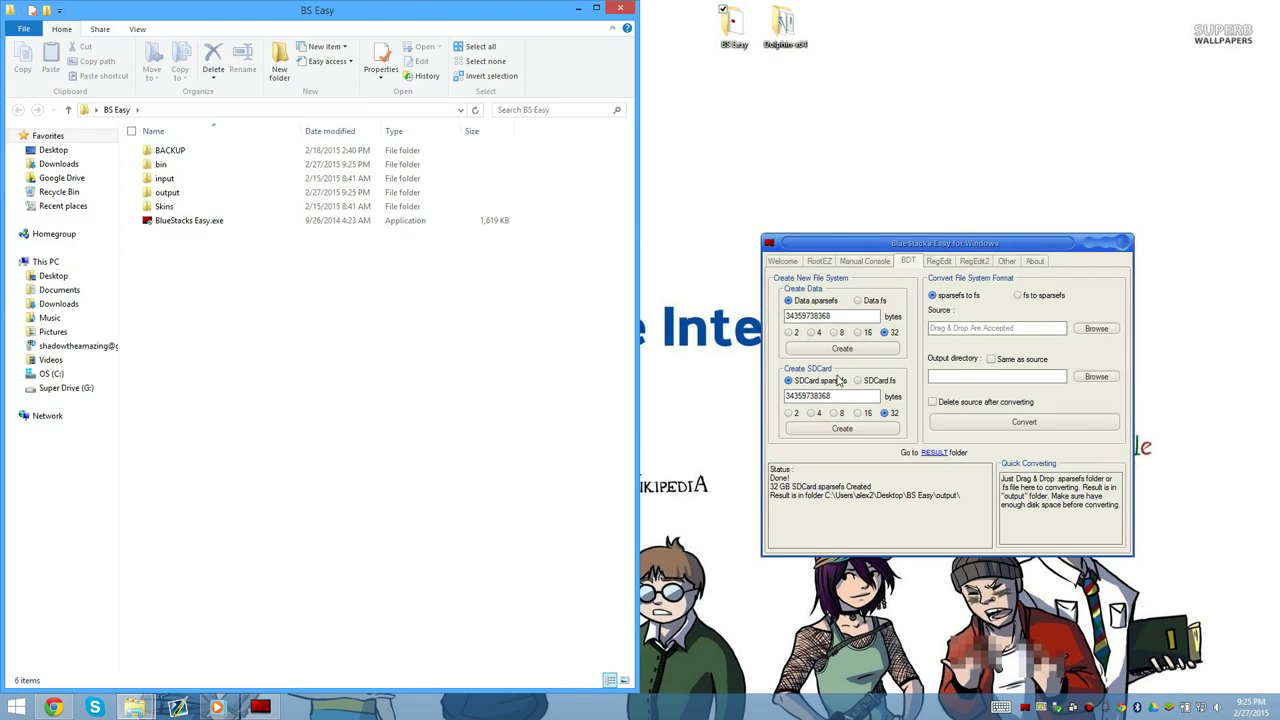
click(198, 197)
double_click(198, 197)
key(ctrl+a)
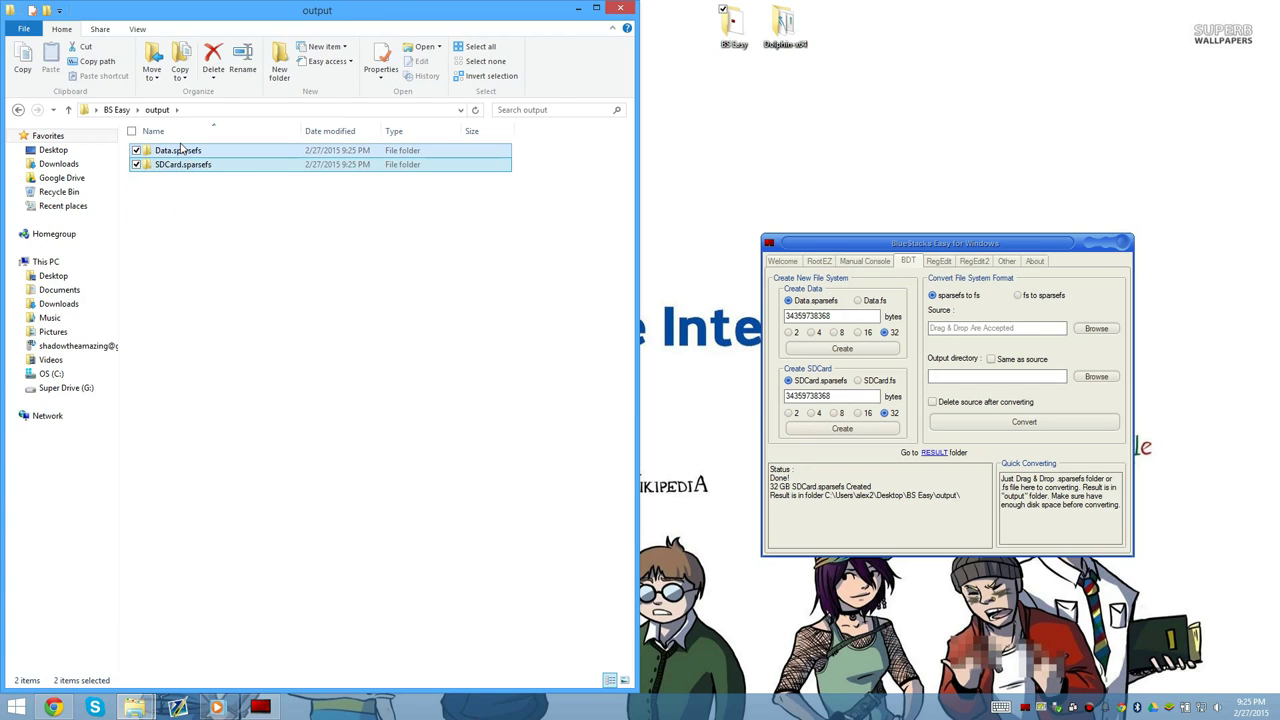
key(ctrl+c)
- Bring the BlueStacks Android folder window up on the right beside the output folder
mouse_move(134, 707)
click(123, 654)
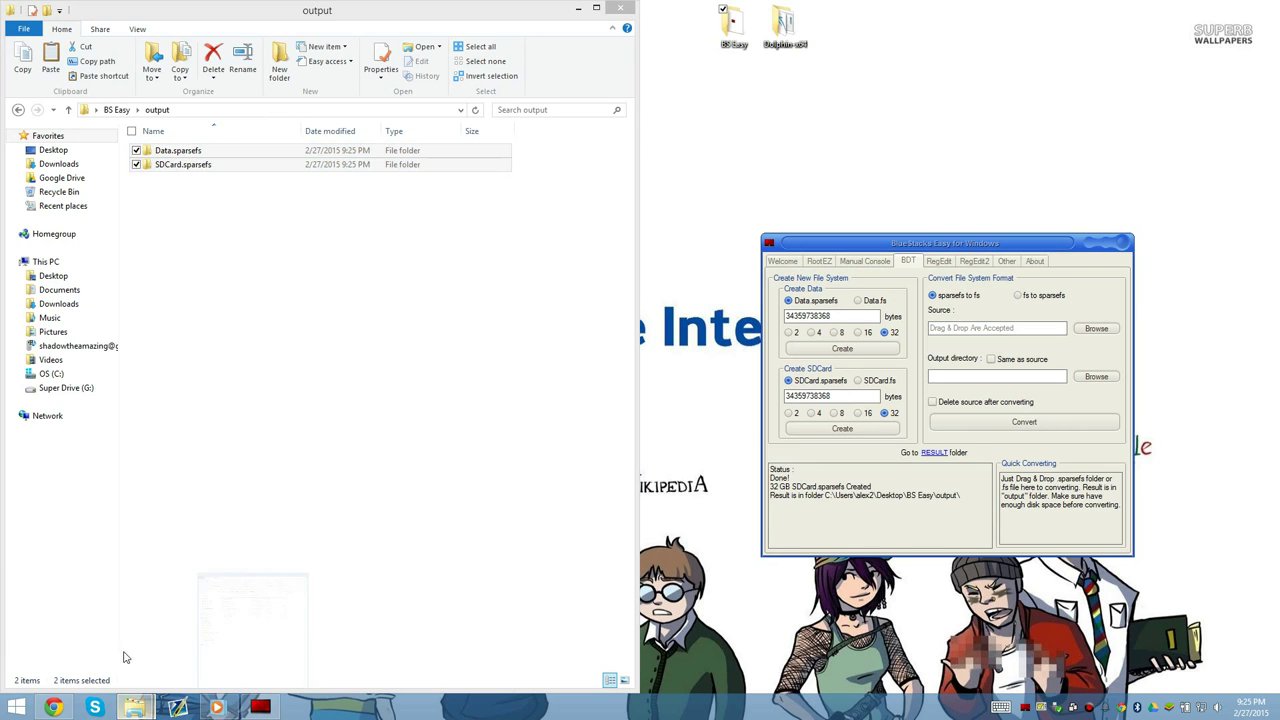
click(1150, 708)
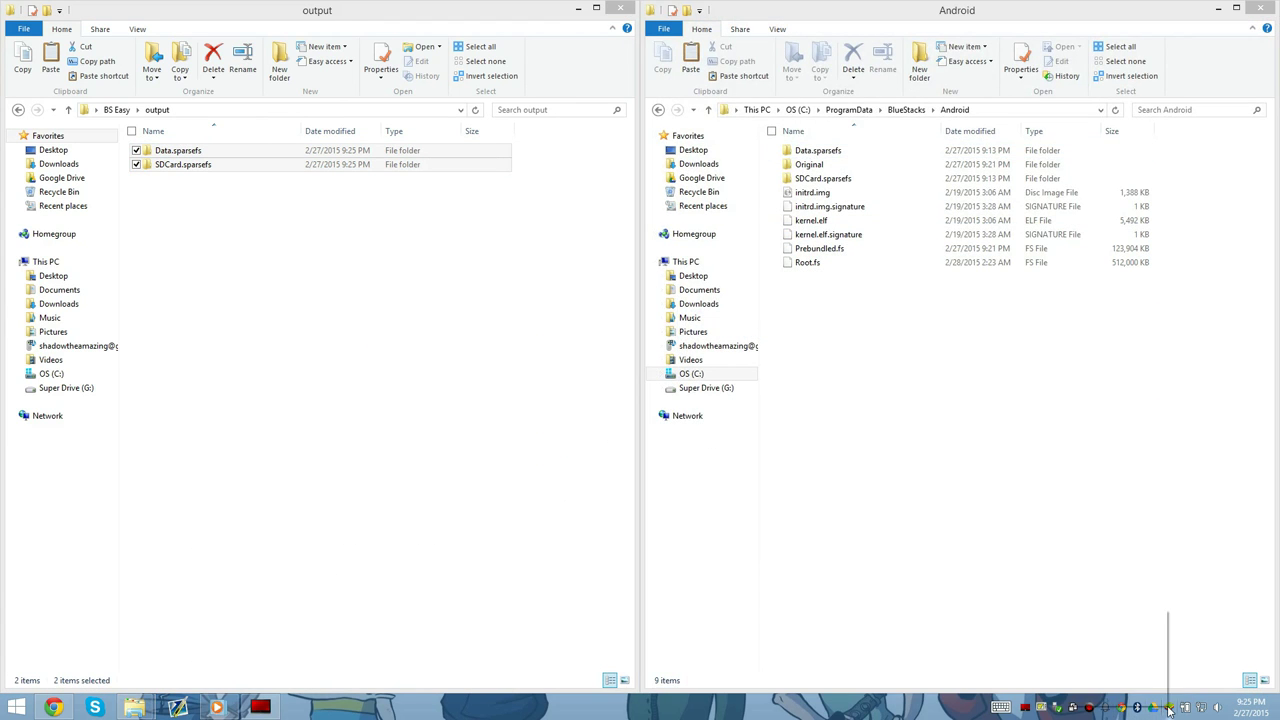